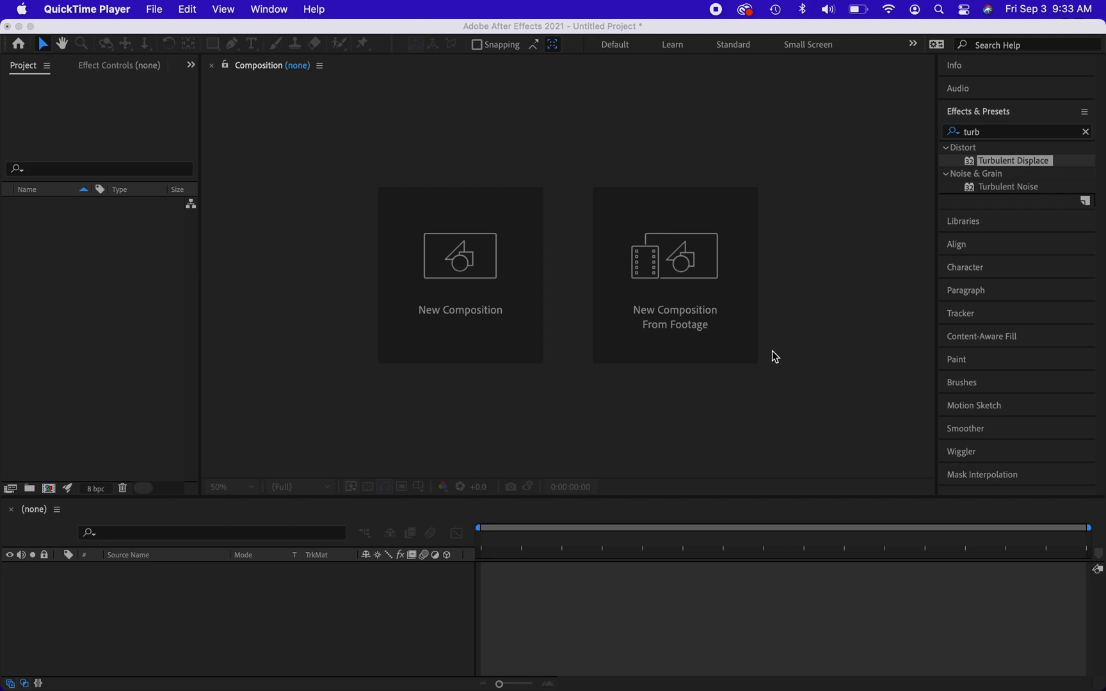
Clear the 'turb' effects search and create Comp 1 at 1920×1080, 29.97 fps, 30 seconds
{"action": "left_click", "coordinate": [1088, 136]}
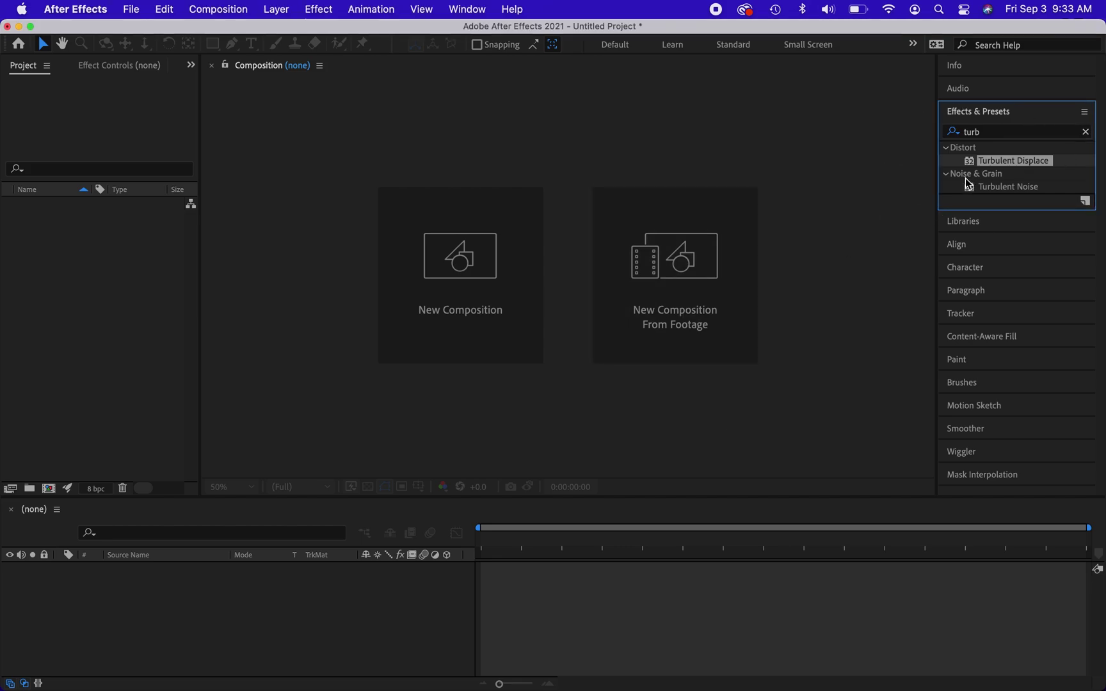
{"action": "left_click", "coordinate": [1086, 132]}
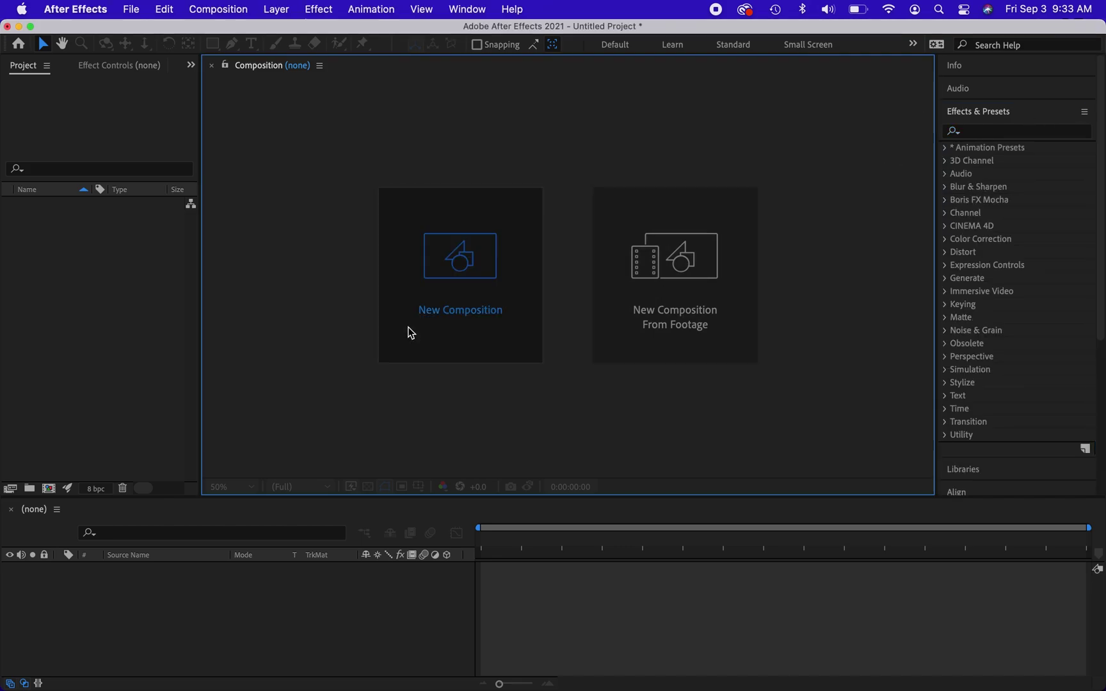
{"action": "left_click", "coordinate": [411, 330]}
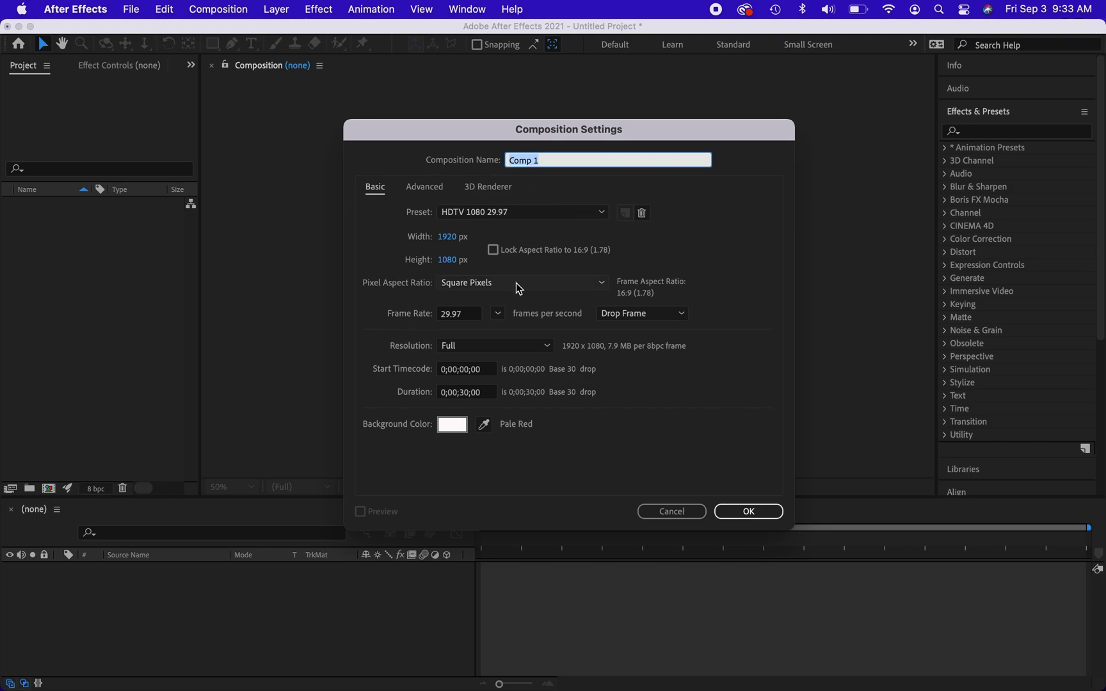
{"action": "left_click", "coordinate": [749, 512]}
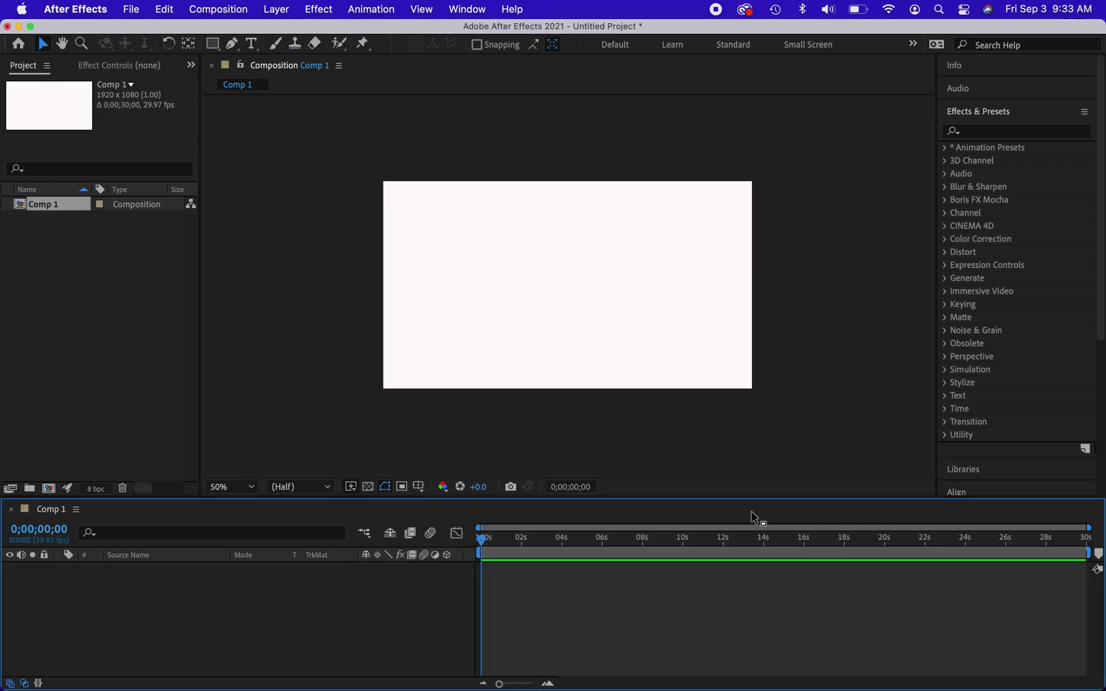
Create Shape Layer 1 from the Layer > New menu and expand its properties
{"action": "left_click", "coordinate": [280, 10]}
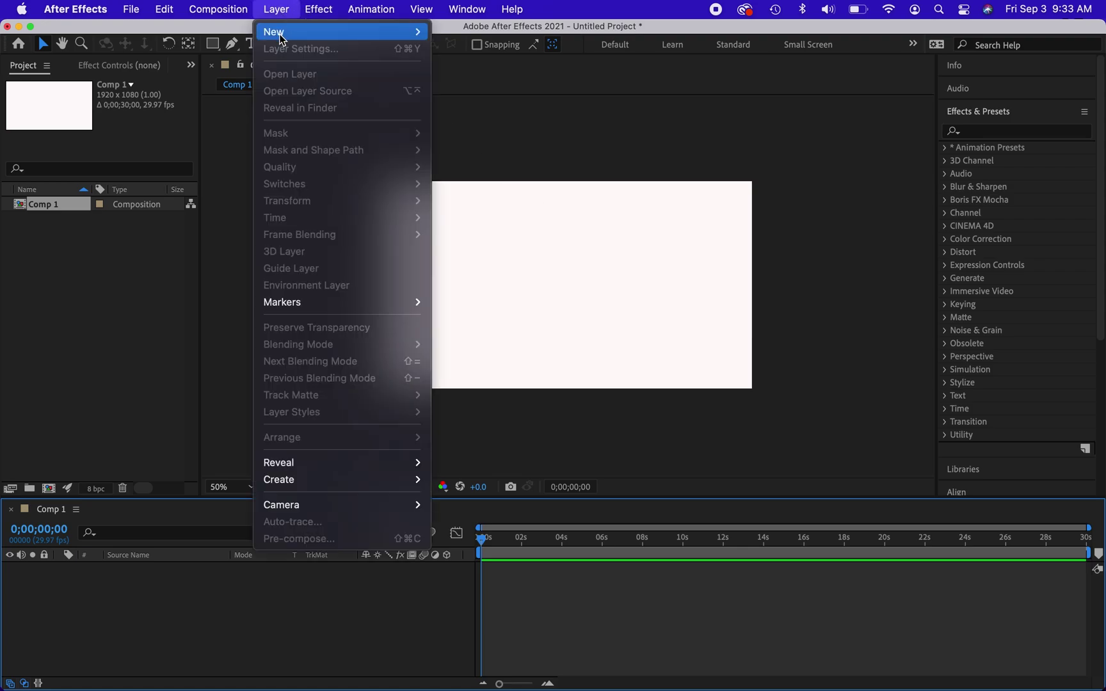
{"action": "mouse_move", "coordinate": [283, 40]}
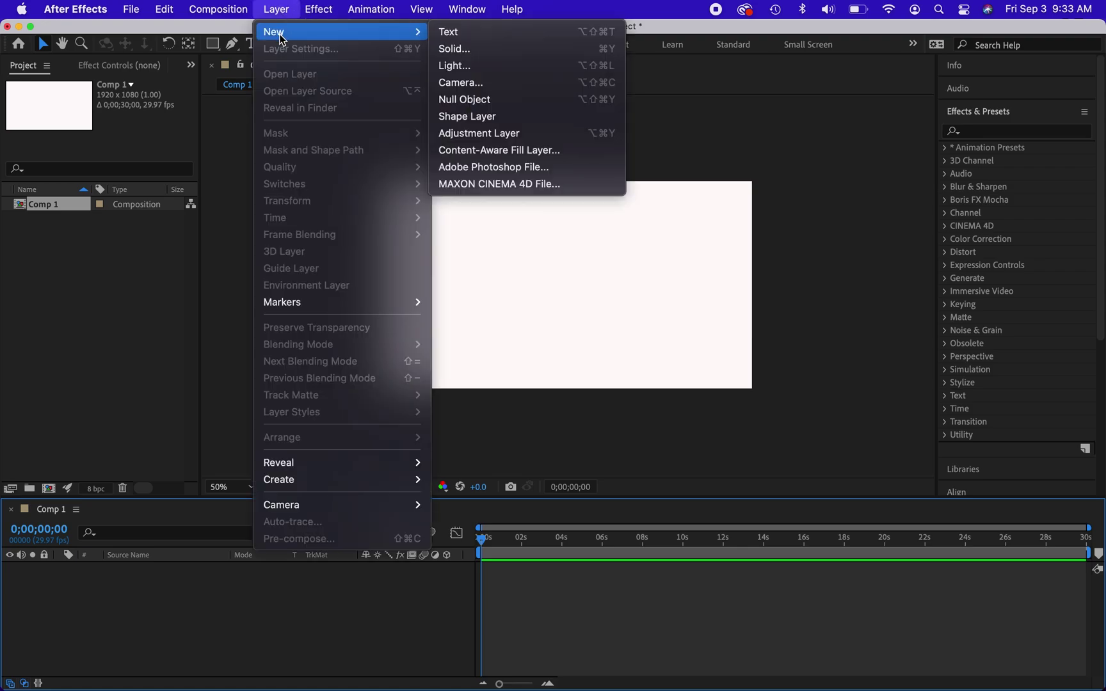
{"action": "left_click", "coordinate": [492, 117]}
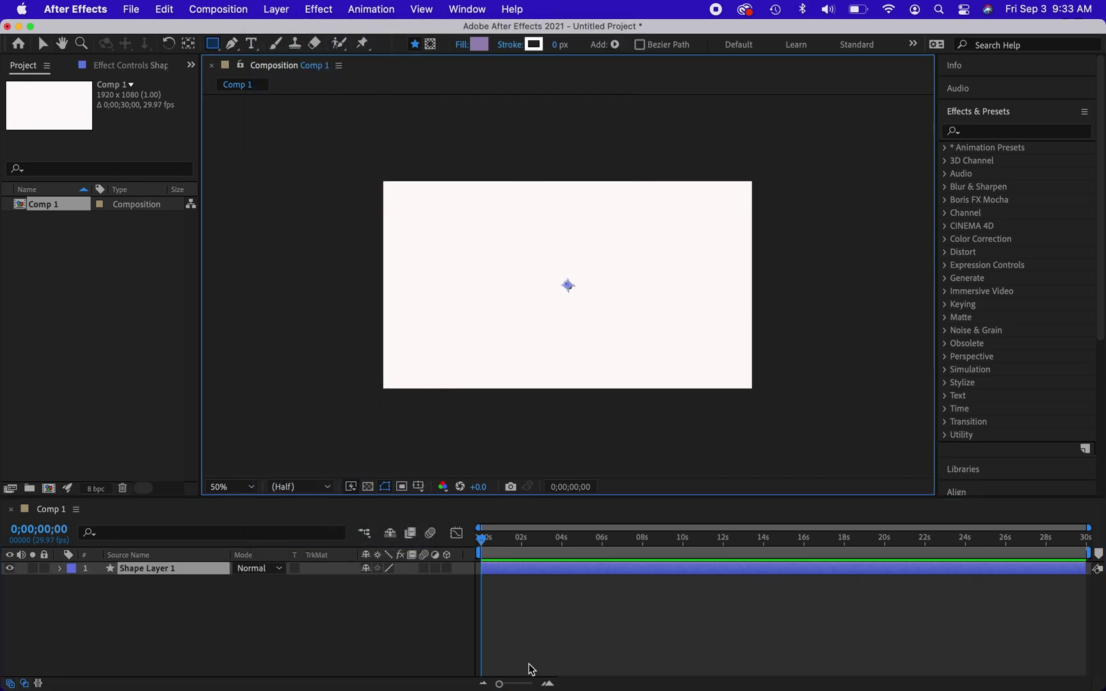
{"action": "left_click", "coordinate": [59, 569]}
Add an Ellipse and a Fill to Shape Layer 1's contents
{"action": "left_click", "coordinate": [454, 583]}
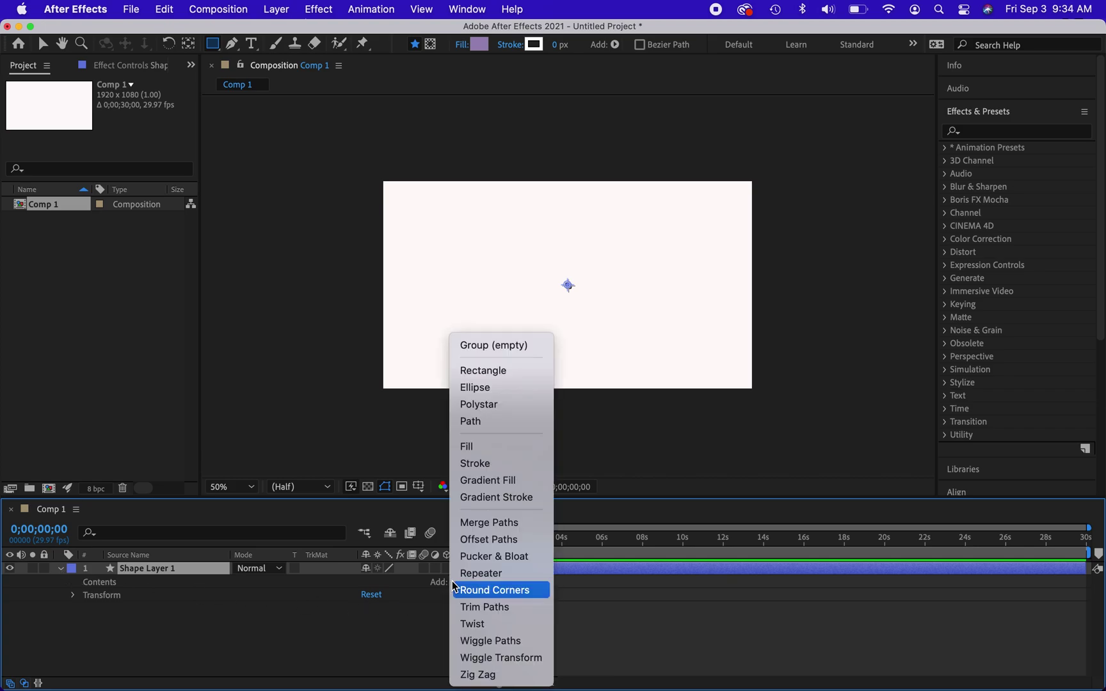
{"action": "left_click", "coordinate": [471, 388]}
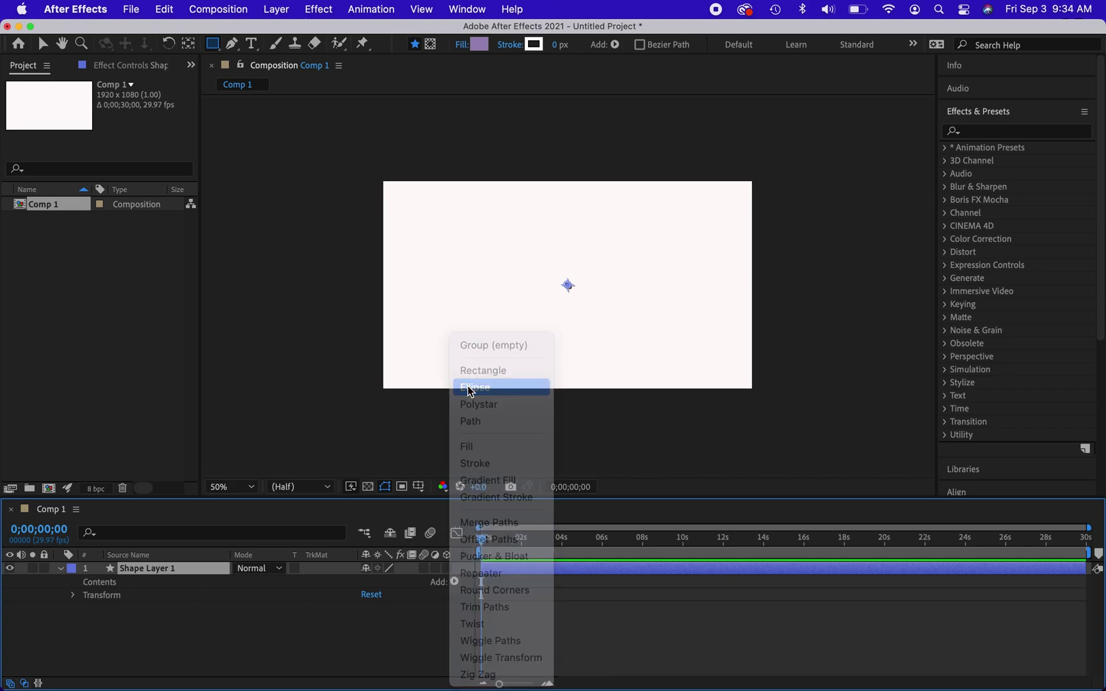
{"action": "left_click", "coordinate": [454, 582]}
{"action": "left_click", "coordinate": [489, 446]}
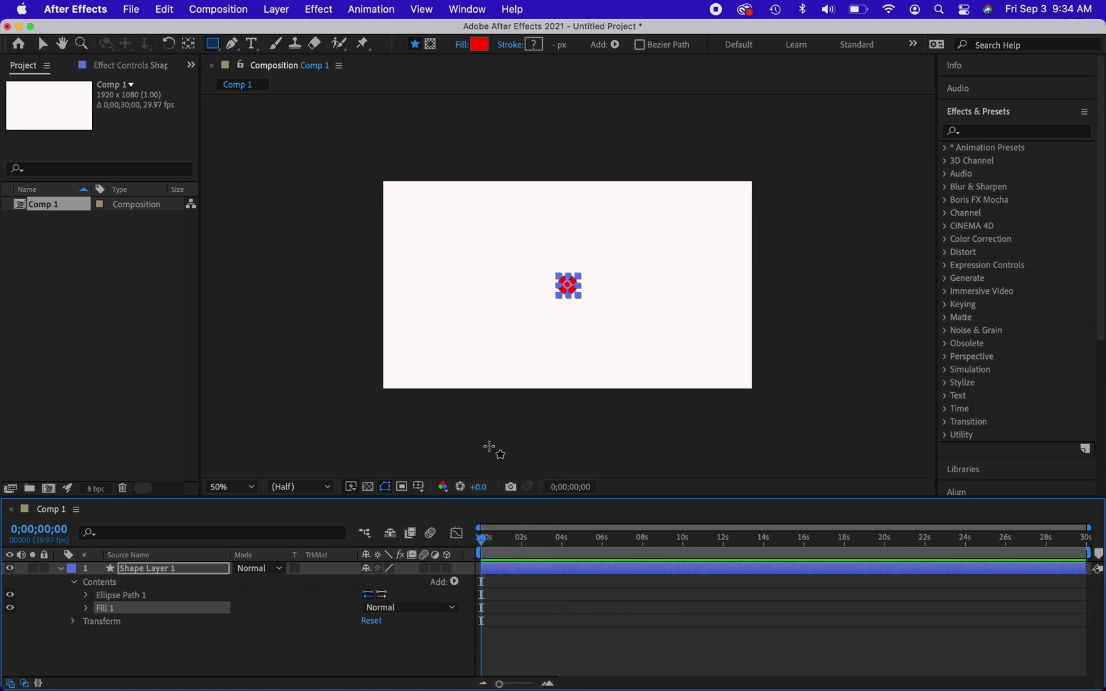
Change the fill colour to blue, 4900FF
{"action": "left_click", "coordinate": [482, 44]}
{"action": "left_click_drag", "start_coordinate": [229, 138], "coordinate": [230, 197]}
{"action": "left_click", "coordinate": [351, 127]}
Add Repeater 1 to Shape Layer 1, producing a row of three blue circles
{"action": "left_click", "coordinate": [277, 9]}
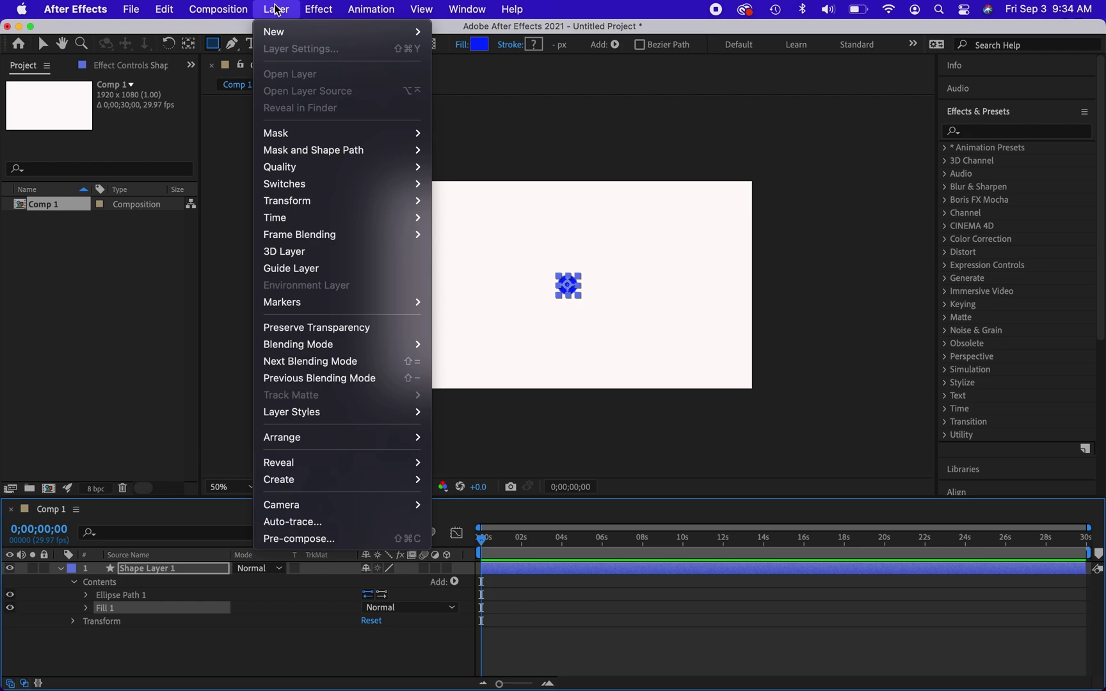
{"action": "mouse_move", "coordinate": [282, 32]}
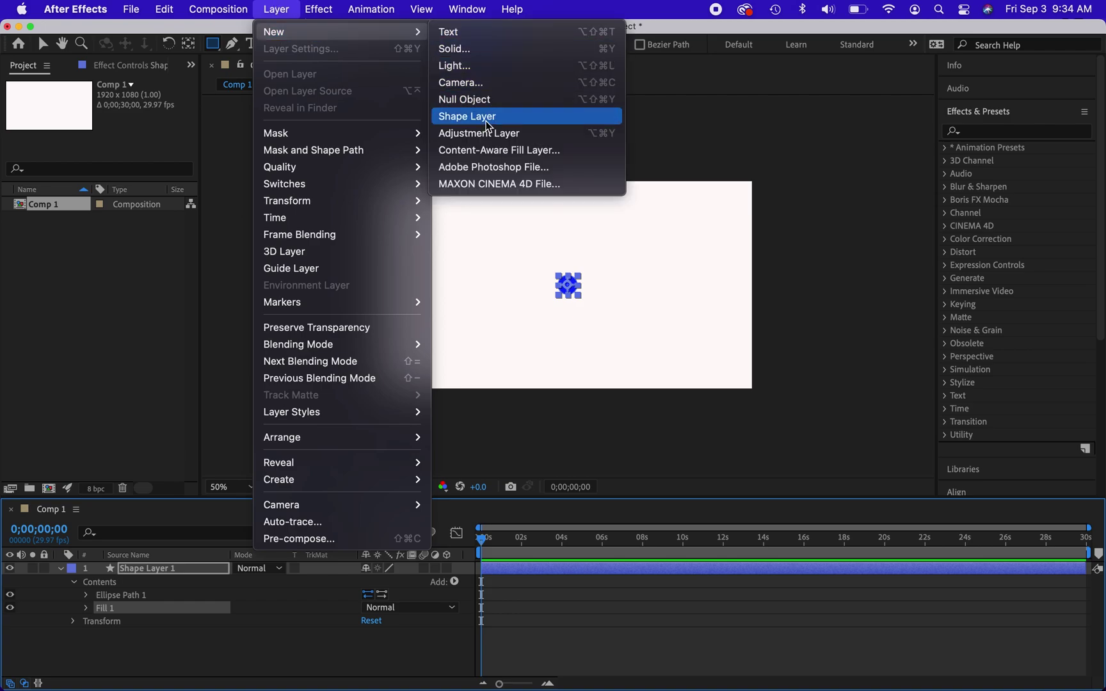
{"action": "left_click", "coordinate": [62, 573]}
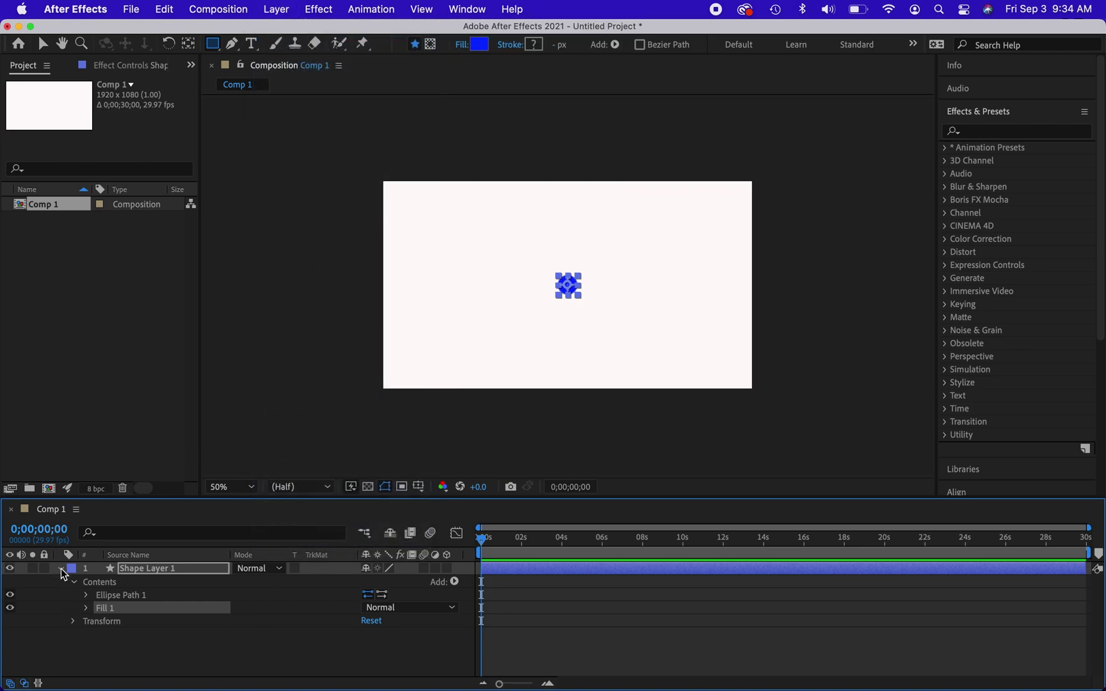
{"action": "left_click", "coordinate": [60, 569]}
{"action": "left_click", "coordinate": [64, 569]}
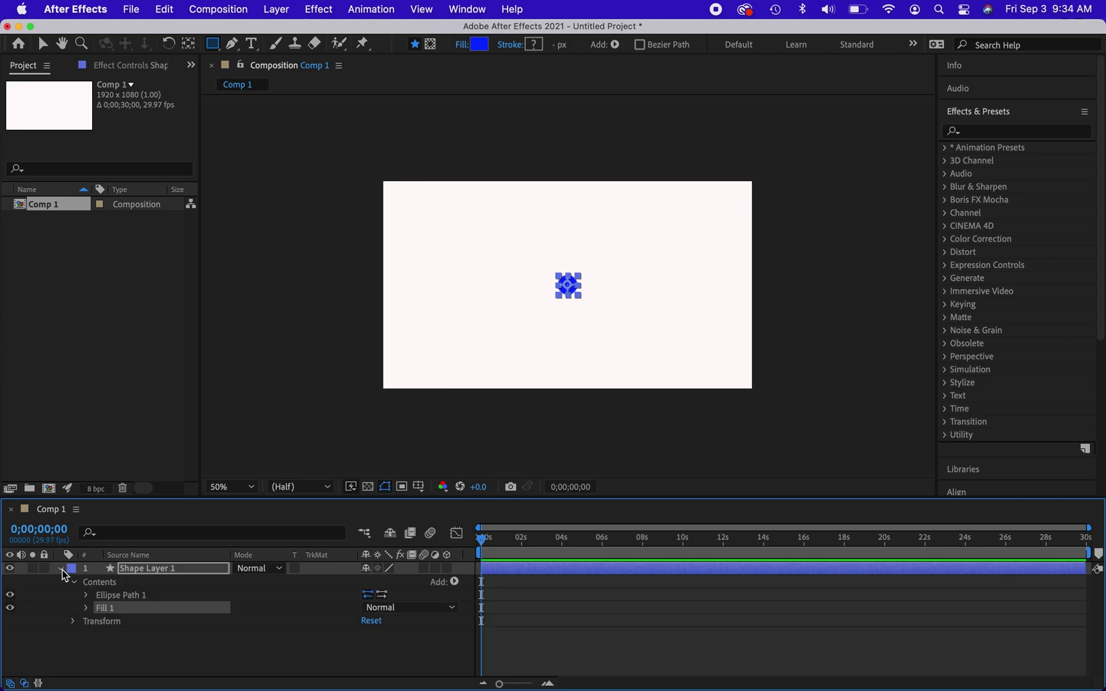
{"action": "left_click", "coordinate": [455, 582]}
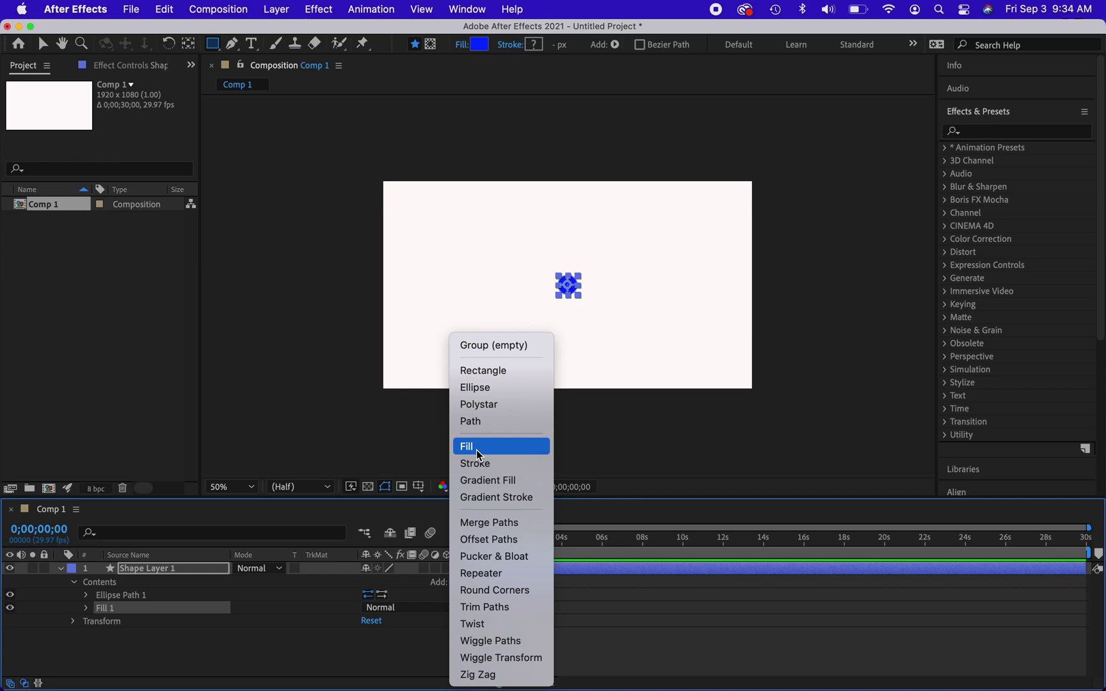
{"action": "left_click", "coordinate": [515, 576]}
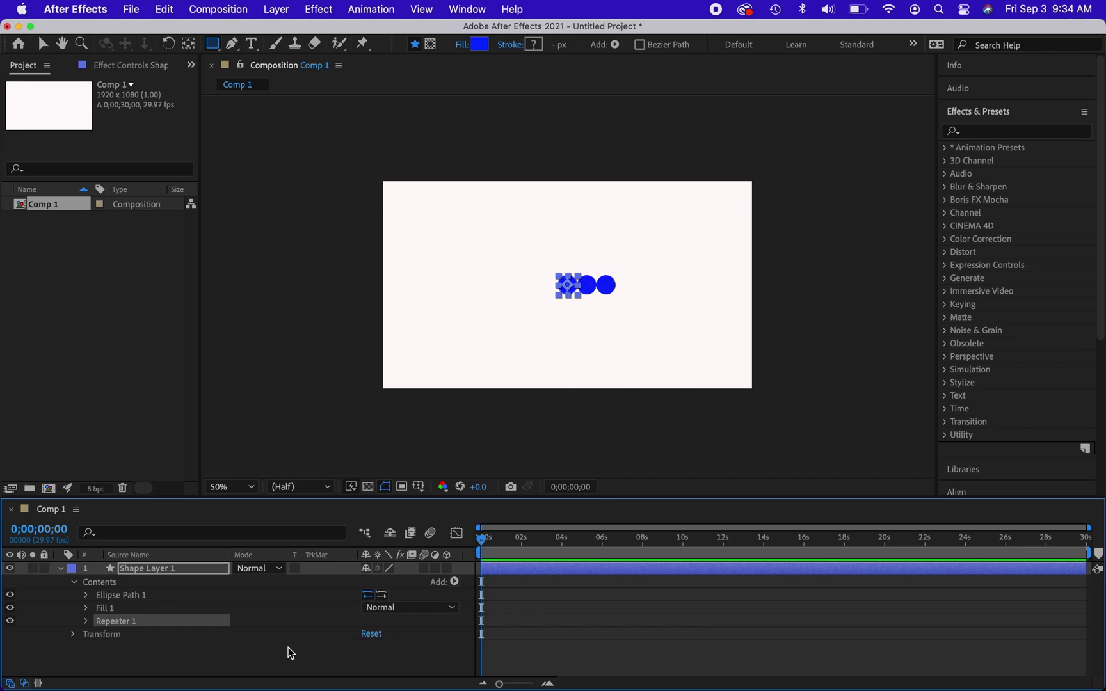
Set Repeater 1 to 14 copies with an Offset of -39
{"action": "left_click", "coordinate": [87, 622]}
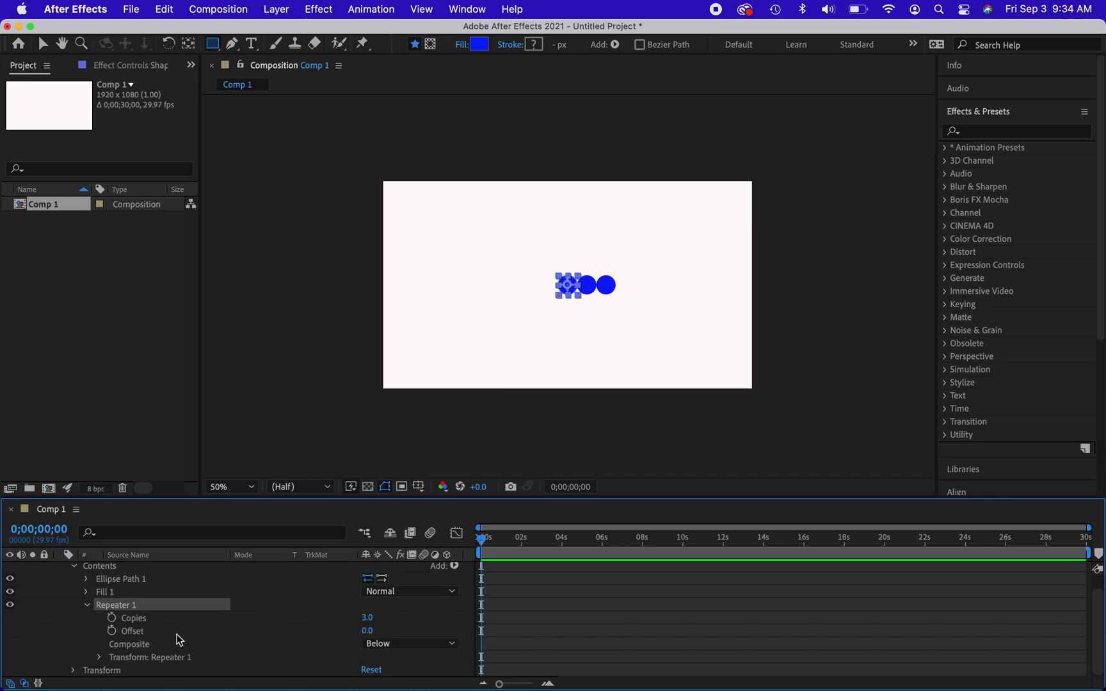
{"action": "left_click_drag", "start_coordinate": [367, 624], "coordinate": [376, 624]}
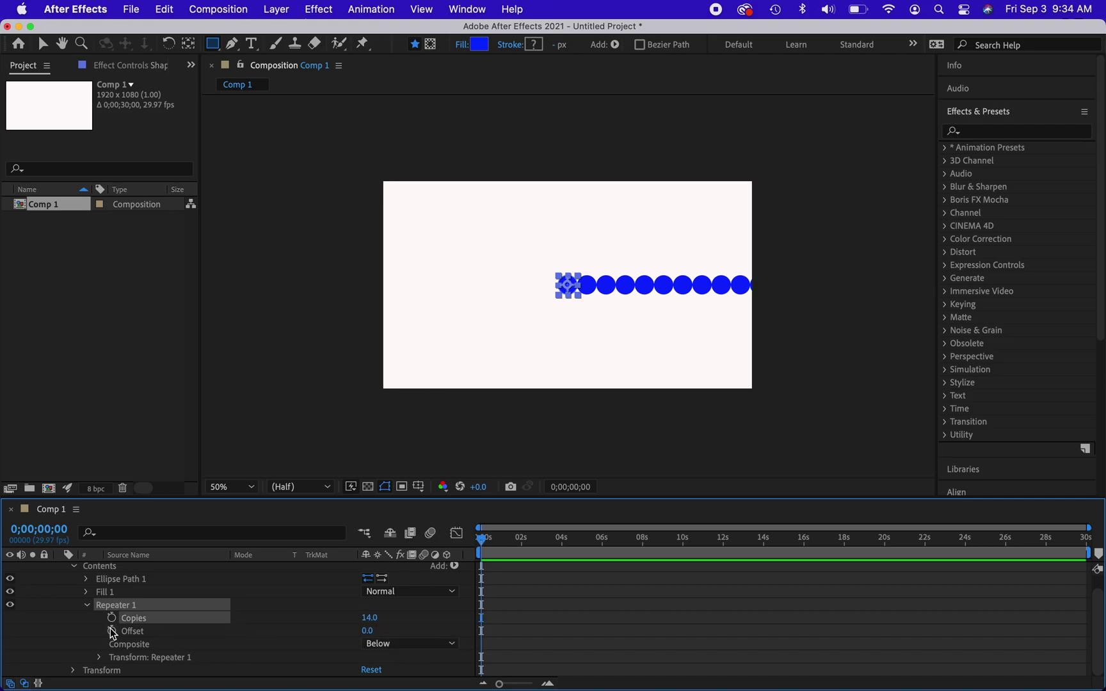
{"action": "left_click_drag", "start_coordinate": [371, 639], "coordinate": [340, 635]}
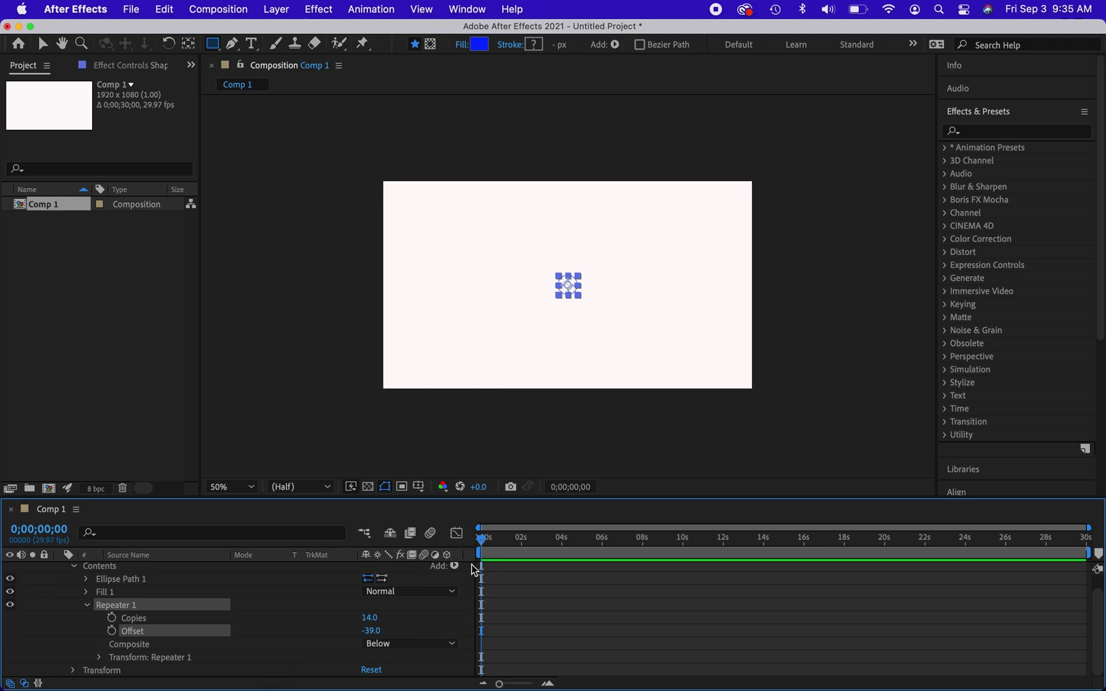
Keyframe the Offset from -39 at 0s to 27 at 0;00;01;21 and preview it
{"action": "left_click", "coordinate": [111, 632]}
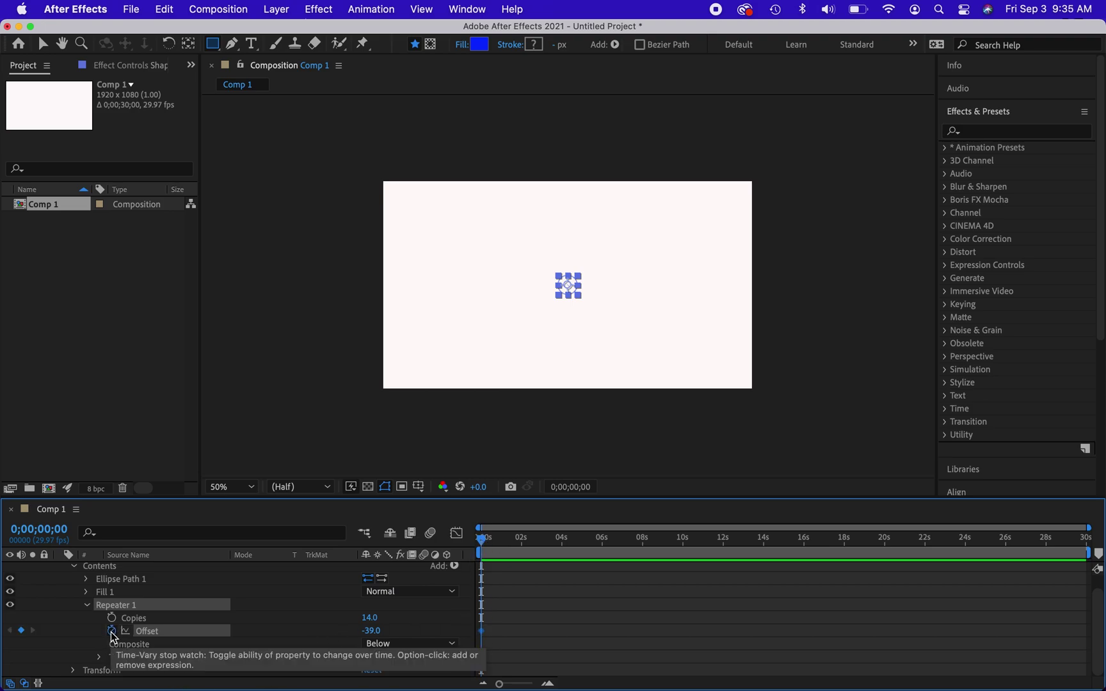
{"action": "left_click_drag", "start_coordinate": [482, 539], "coordinate": [516, 550]}
{"action": "left_click_drag", "start_coordinate": [373, 631], "coordinate": [427, 633]}
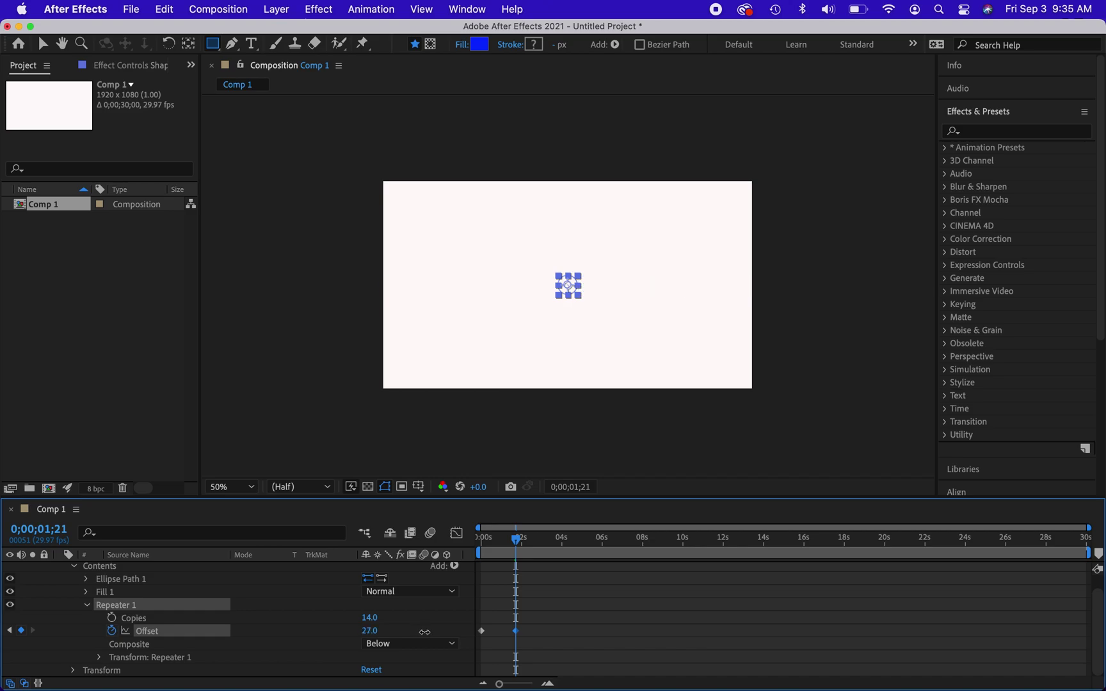
{"action": "mouse_move", "coordinate": [517, 546]}
{"action": "left_mouse_down"}
{"action": "mouse_move", "coordinate": [480, 542]}
{"action": "mouse_move", "coordinate": [498, 544]}
{"action": "left_mouse_up"}
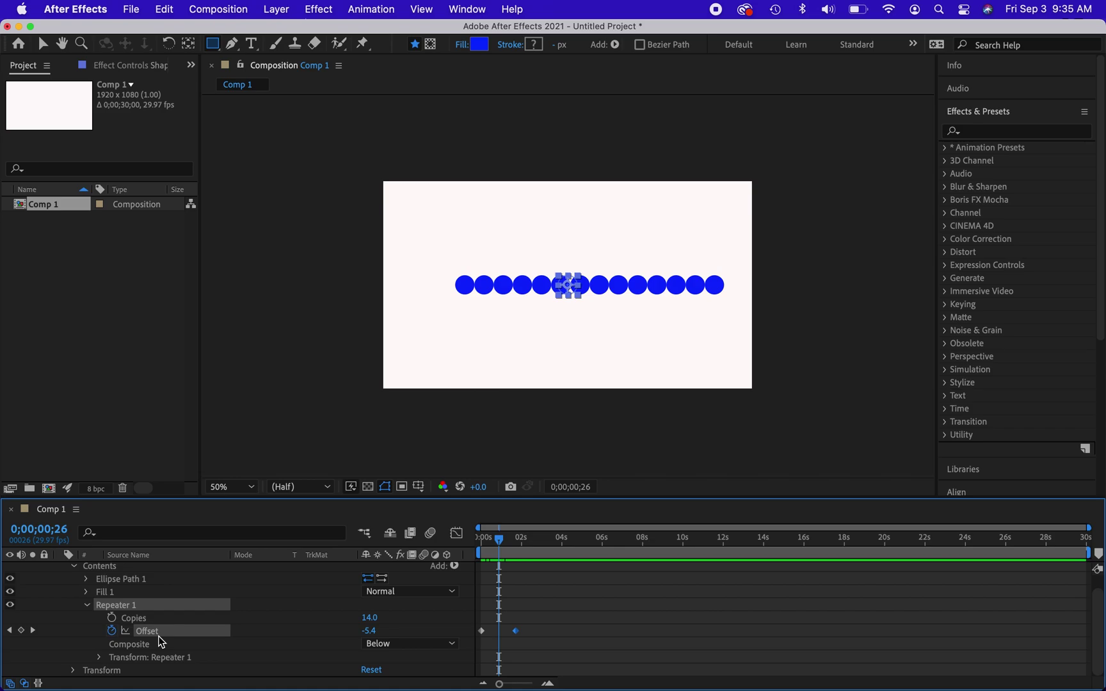
Keyframe the repeater's Scale at 0s, then reduce it to 70% about two seconds in
{"action": "left_click", "coordinate": [100, 659]}
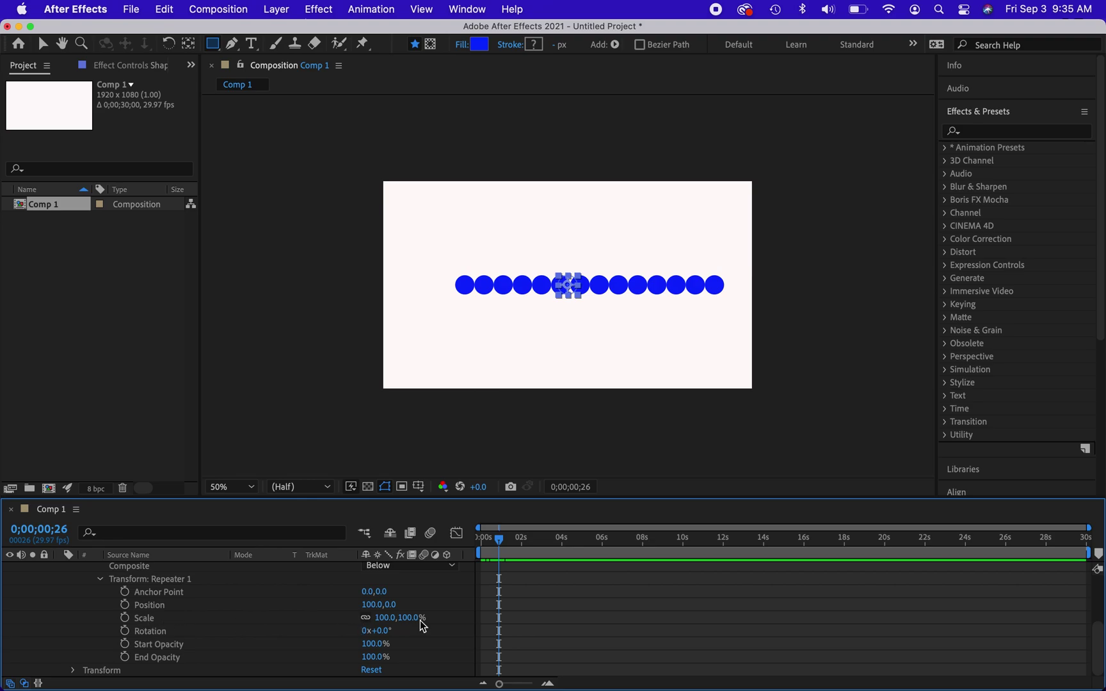
{"action": "left_click_drag", "start_coordinate": [498, 539], "coordinate": [474, 544]}
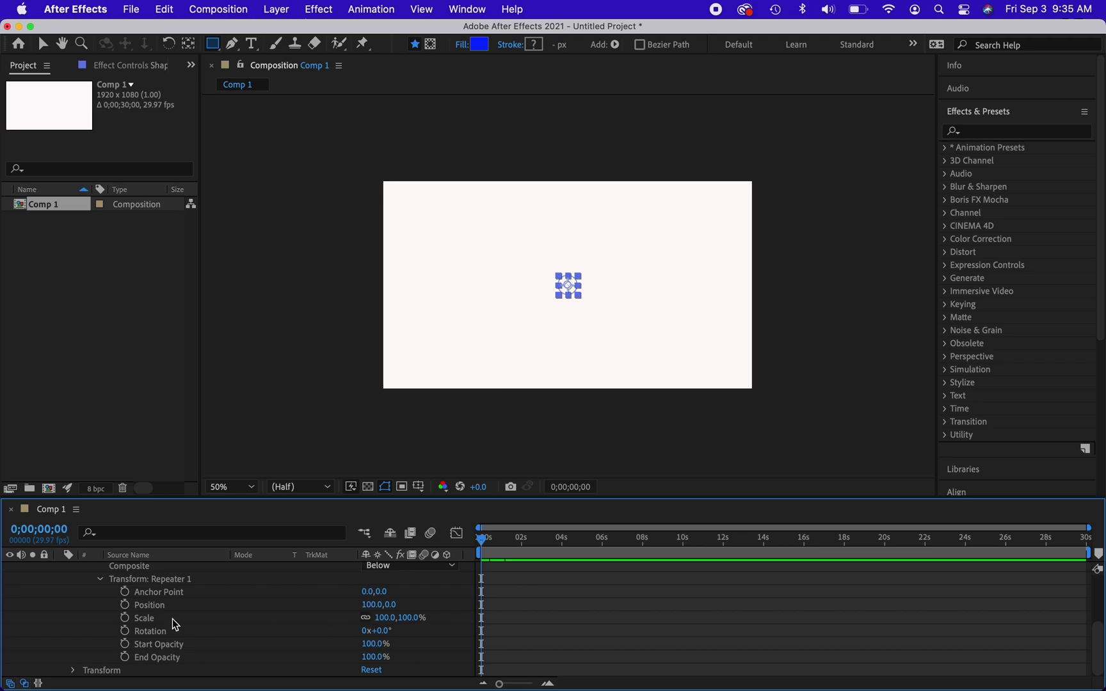
{"action": "left_click", "coordinate": [125, 618]}
{"action": "left_click_drag", "start_coordinate": [482, 539], "coordinate": [524, 546]}
{"action": "left_click_drag", "start_coordinate": [403, 618], "coordinate": [388, 617]}
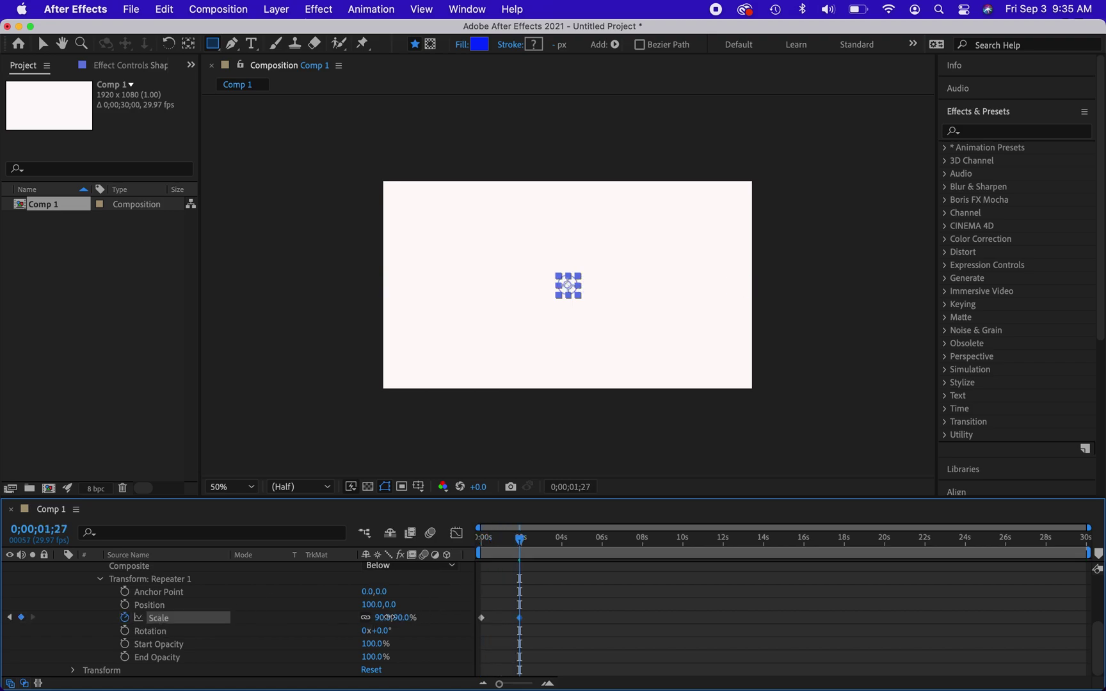
{"action": "left_click_drag", "start_coordinate": [519, 539], "coordinate": [481, 539]}
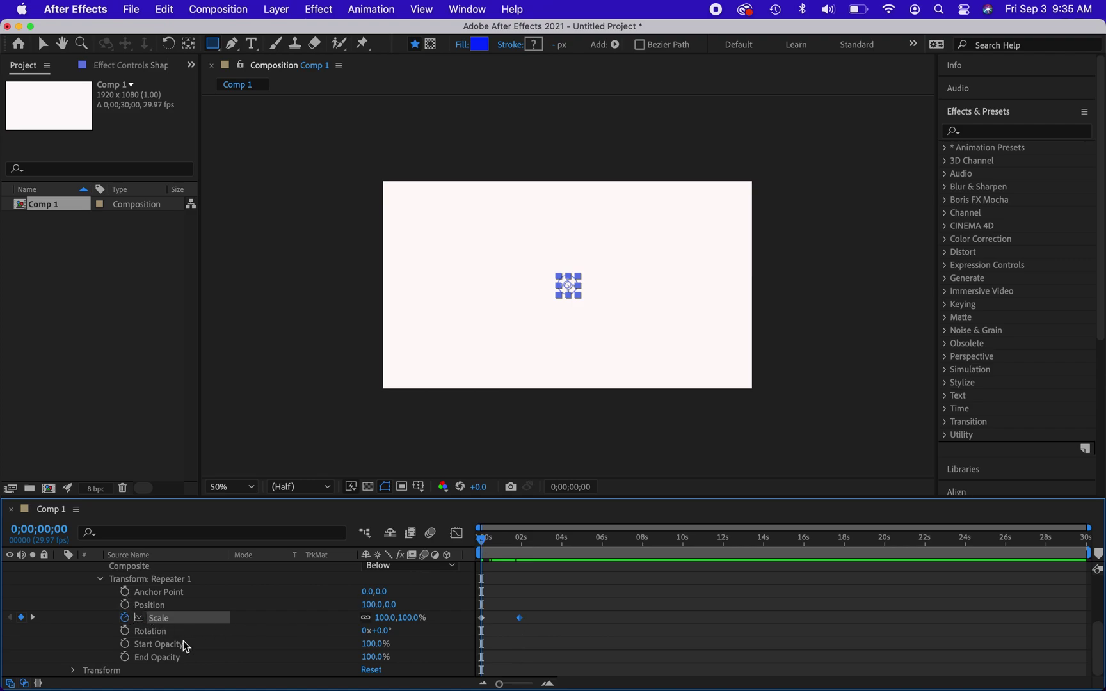
Keyframe the repeater's Start Opacity, lowering it at the later time, and preview the fade
{"action": "left_click", "coordinate": [125, 644]}
{"action": "left_click_drag", "start_coordinate": [372, 645], "coordinate": [345, 648]}
{"action": "left_click_drag", "start_coordinate": [495, 546], "coordinate": [518, 539]}
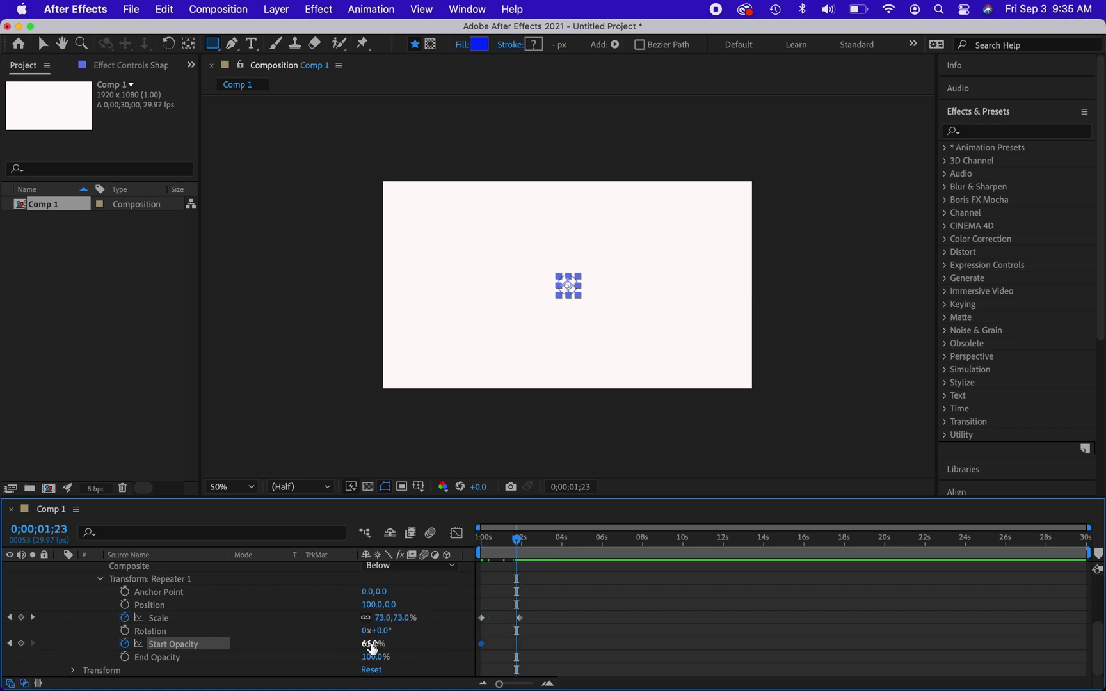
{"action": "left_click_drag", "start_coordinate": [372, 645], "coordinate": [408, 645]}
{"action": "mouse_move", "coordinate": [517, 538]}
{"action": "left_mouse_down"}
{"action": "mouse_move", "coordinate": [488, 539]}
{"action": "mouse_move", "coordinate": [501, 544]}
{"action": "left_mouse_up"}
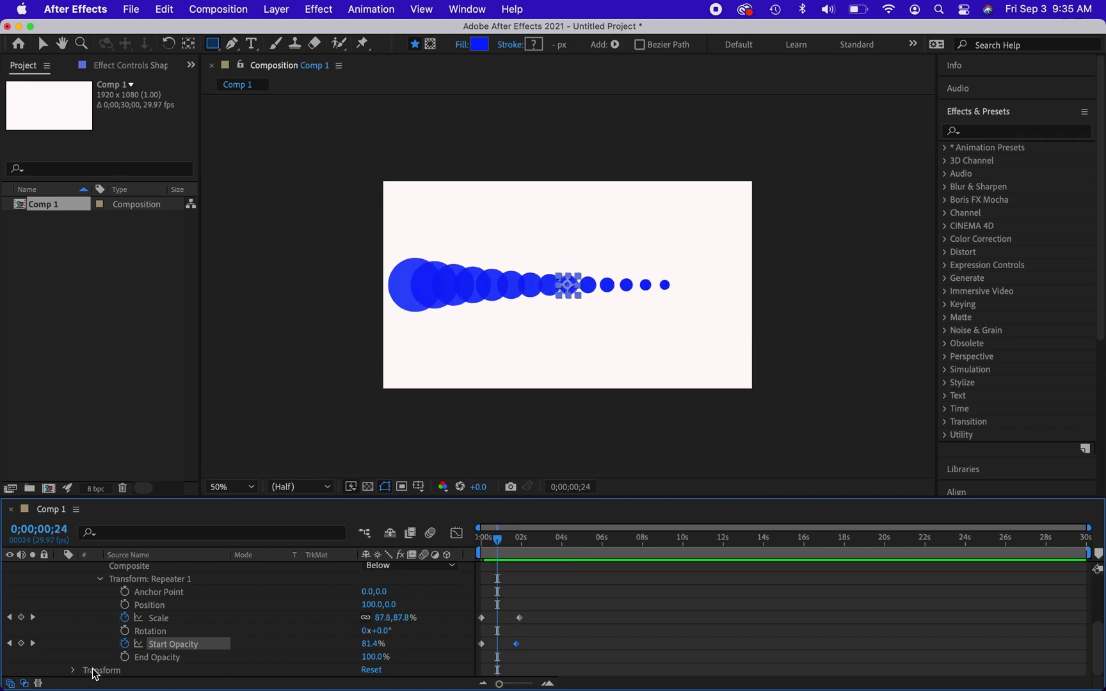
{"action": "left_click", "coordinate": [72, 671]}
Leave the repeater's stacking order unchanged, return to 0s and expand Fill 1
{"action": "scroll", "coordinate": [196, 636], "scroll_direction": "down", "scroll_amount": 2}
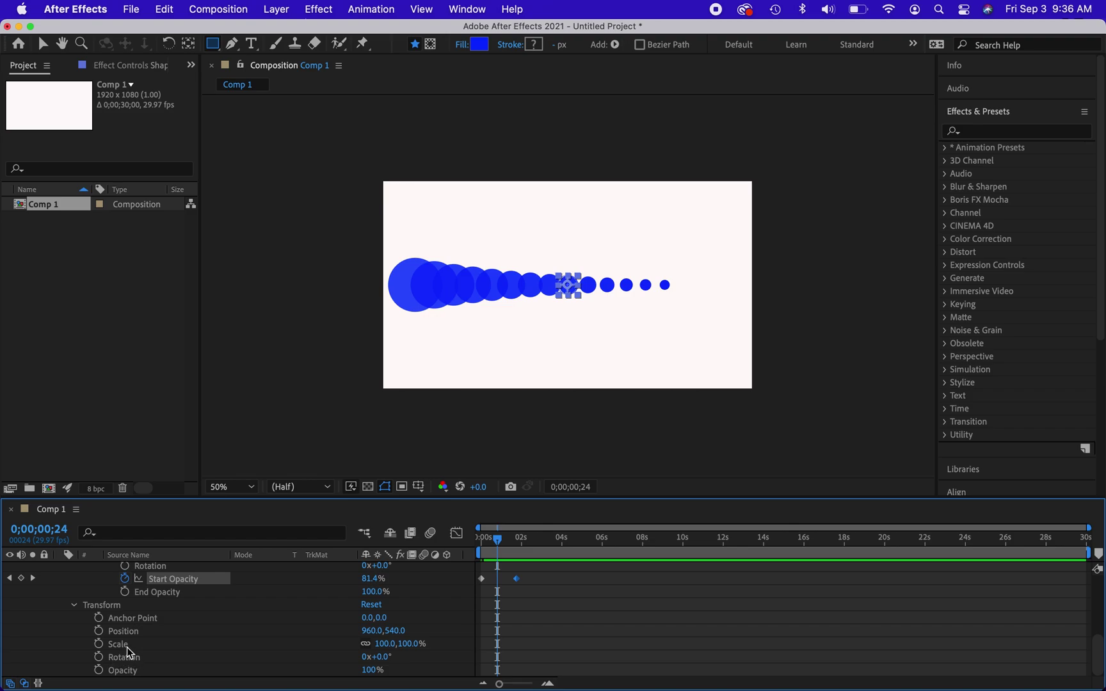
{"action": "scroll", "coordinate": [233, 633], "scroll_direction": "up", "scroll_amount": 5}
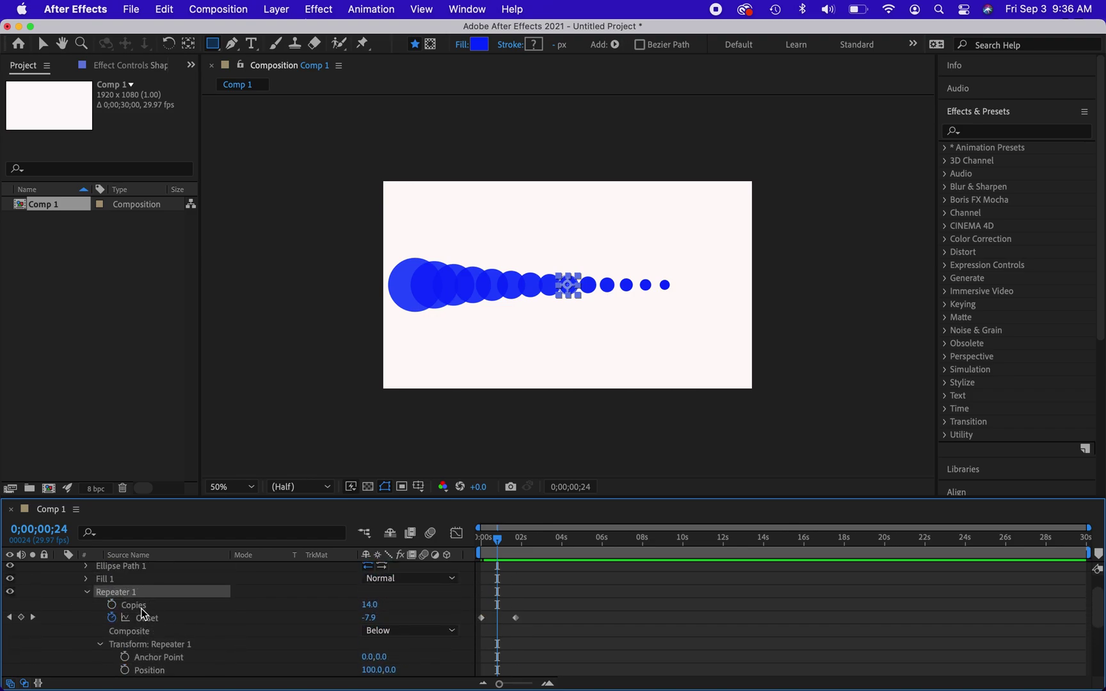
{"action": "left_click", "coordinate": [393, 632]}
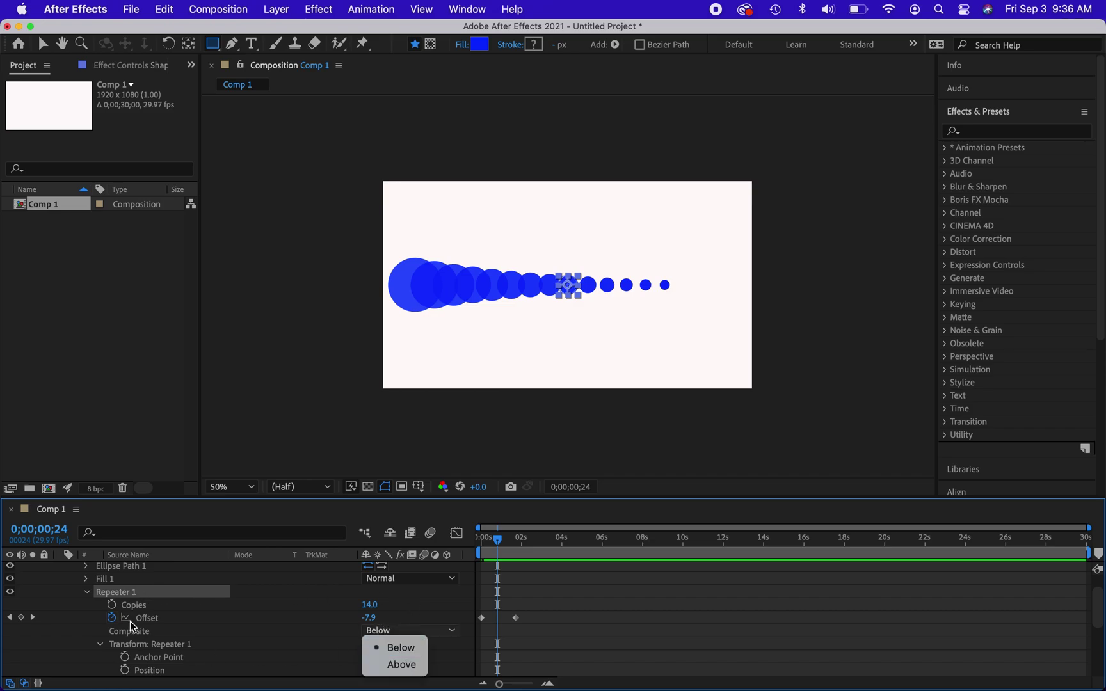
{"action": "left_click", "coordinate": [84, 579]}
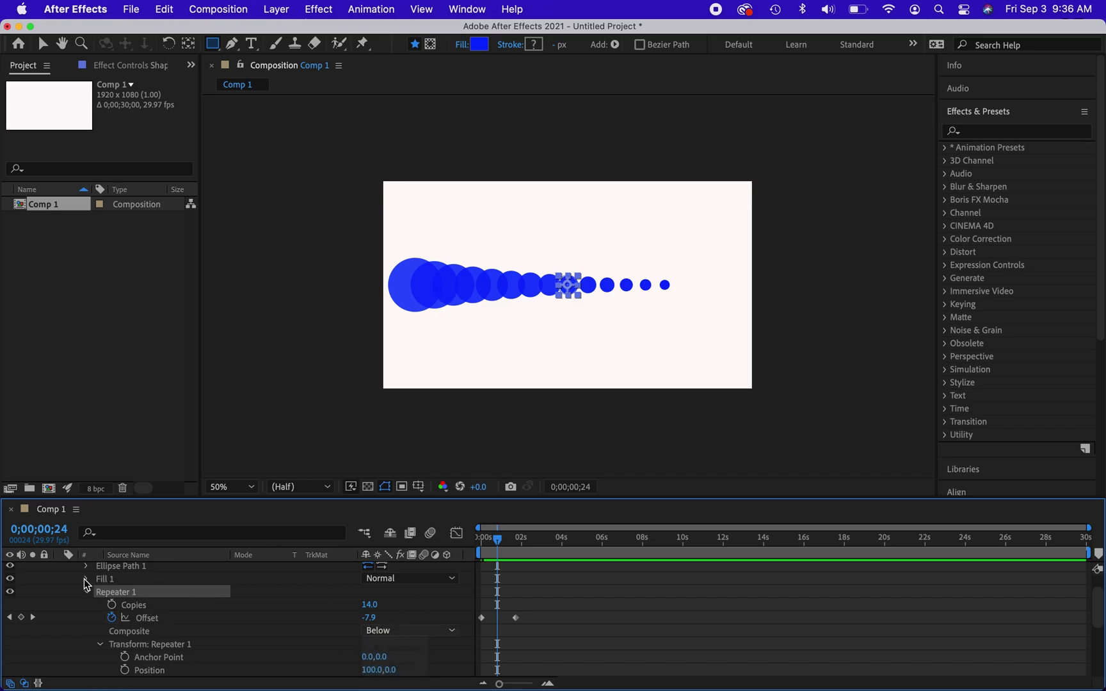
{"action": "left_click_drag", "start_coordinate": [498, 539], "coordinate": [481, 542]}
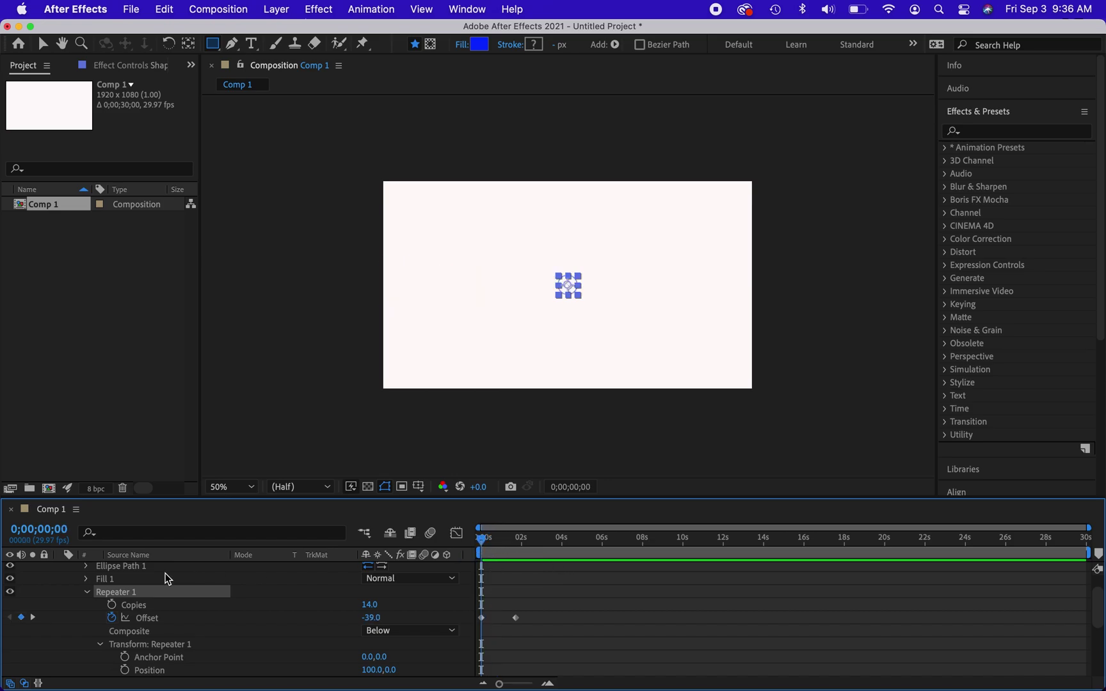
{"action": "left_click", "coordinate": [87, 580]}
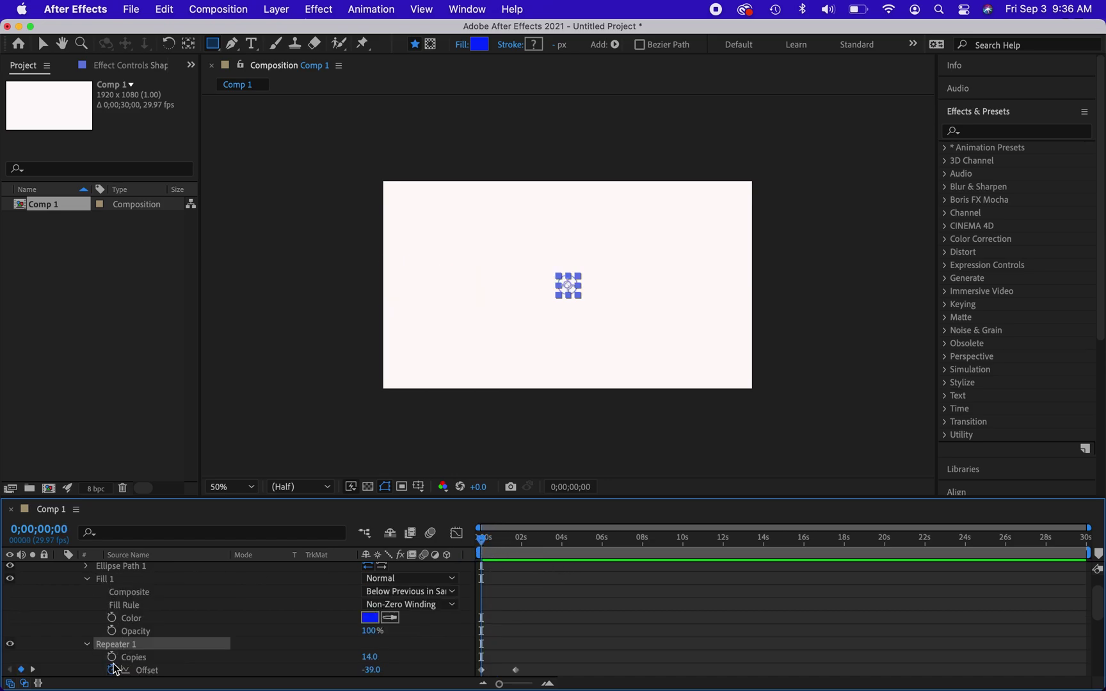
Keyframe Fill 1 Color from blue at 0s to pink-red FF005F at 0;00;01;21
{"action": "left_click", "coordinate": [113, 618]}
{"action": "left_click_drag", "start_coordinate": [490, 545], "coordinate": [517, 539]}
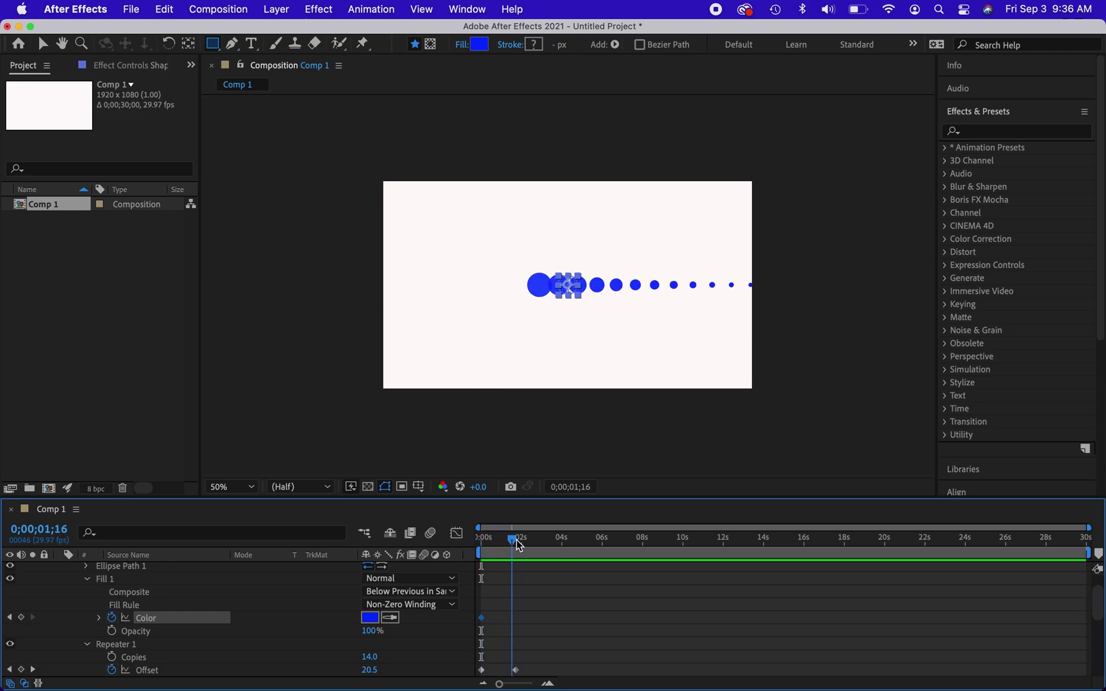
{"action": "left_click", "coordinate": [369, 617]}
{"action": "left_click_drag", "start_coordinate": [231, 177], "coordinate": [228, 137]}
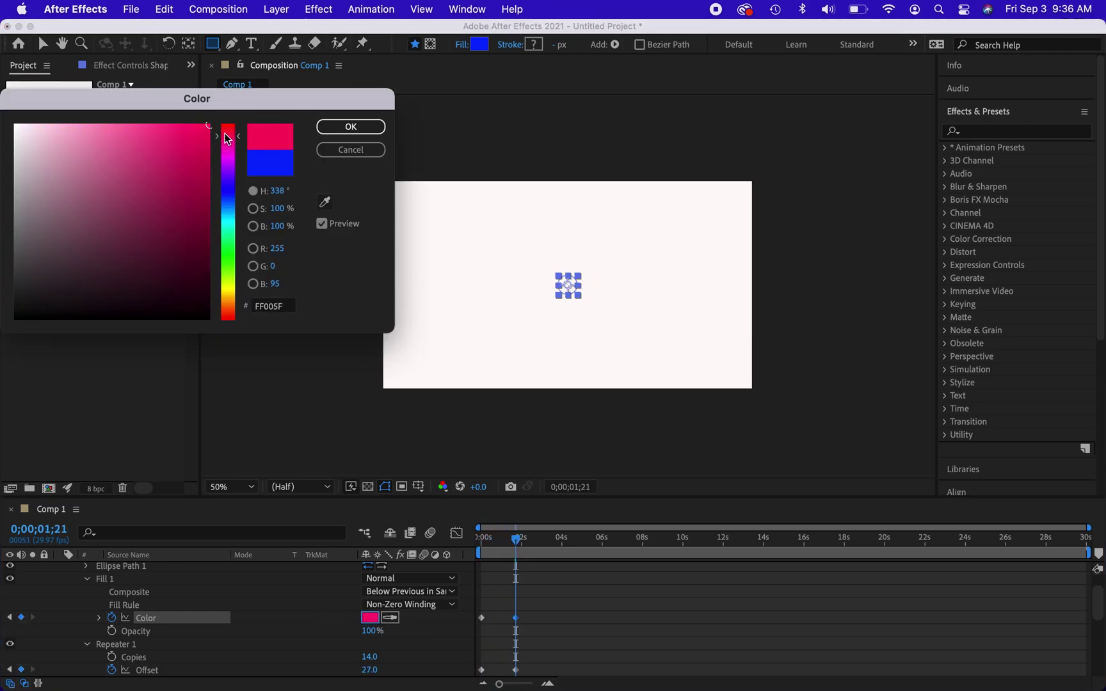
{"action": "left_click", "coordinate": [351, 126]}
{"action": "left_click", "coordinate": [517, 547]}
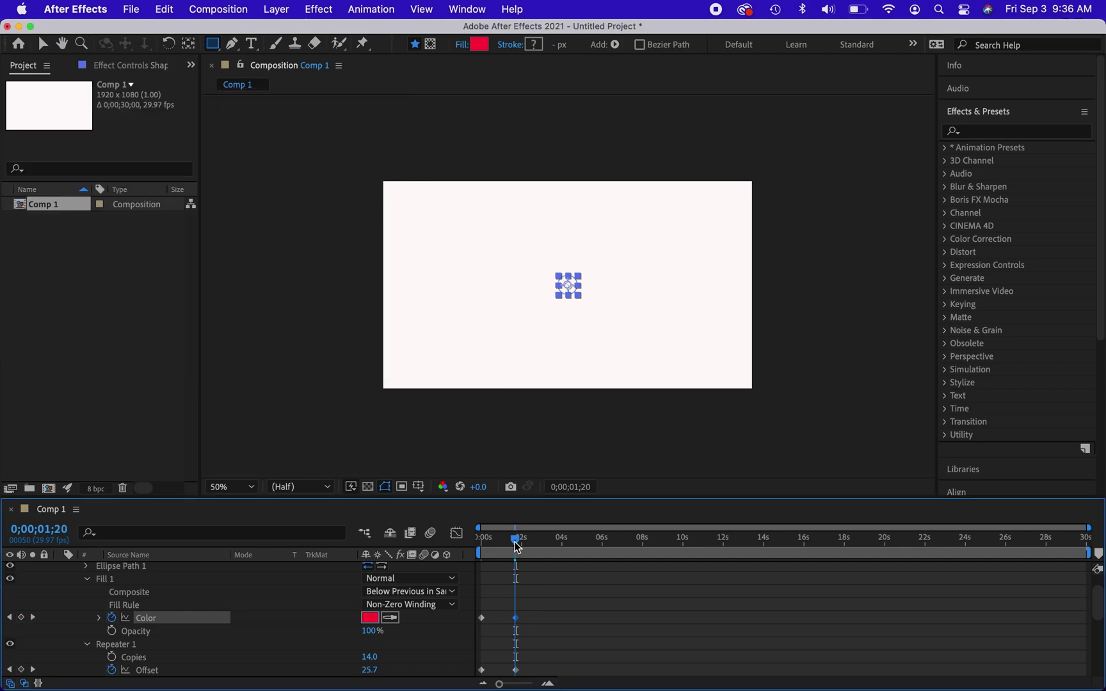
{"action": "mouse_move", "coordinate": [517, 542]}
{"action": "left_mouse_down"}
{"action": "mouse_move", "coordinate": [483, 541]}
{"action": "mouse_move", "coordinate": [501, 542]}
{"action": "left_mouse_up"}
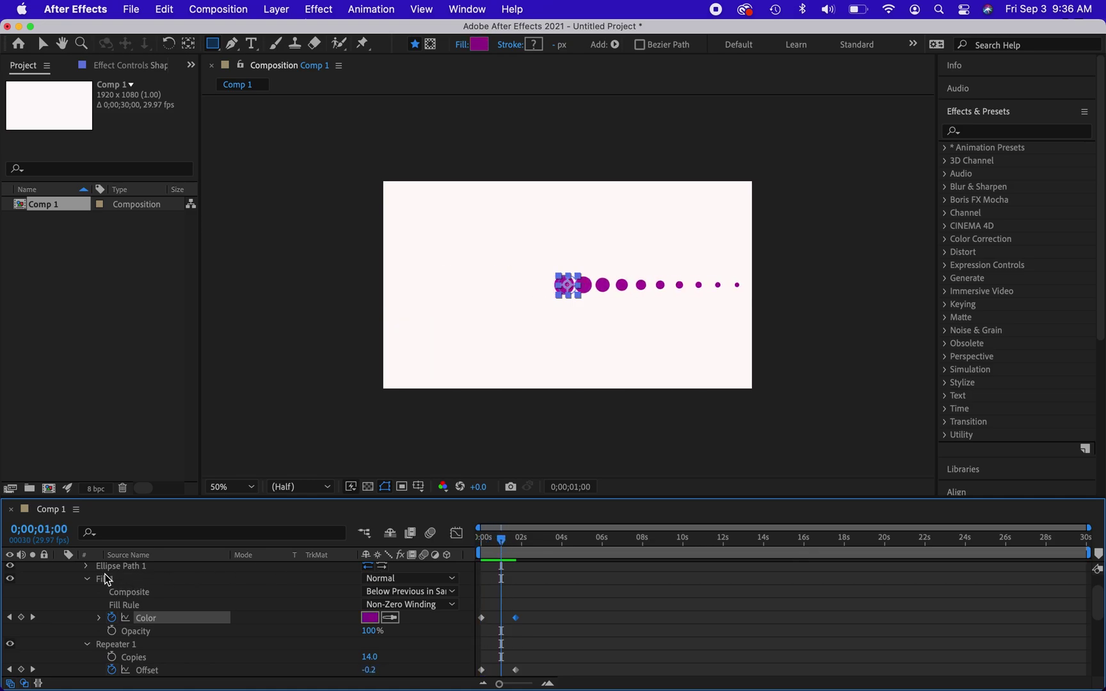
{"action": "left_click", "coordinate": [86, 566]}
{"action": "left_click", "coordinate": [85, 566]}
{"action": "scroll", "coordinate": [112, 598], "scroll_direction": "up", "scroll_amount": 2}
{"action": "left_click", "coordinate": [73, 581]}
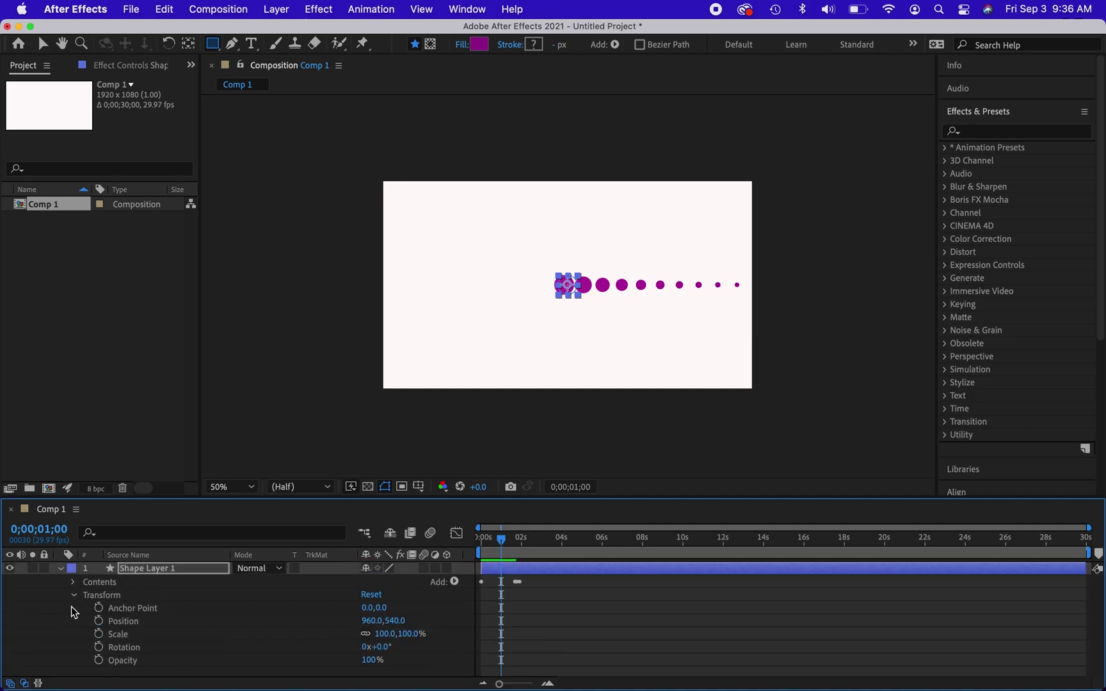
{"action": "left_click", "coordinate": [75, 595]}
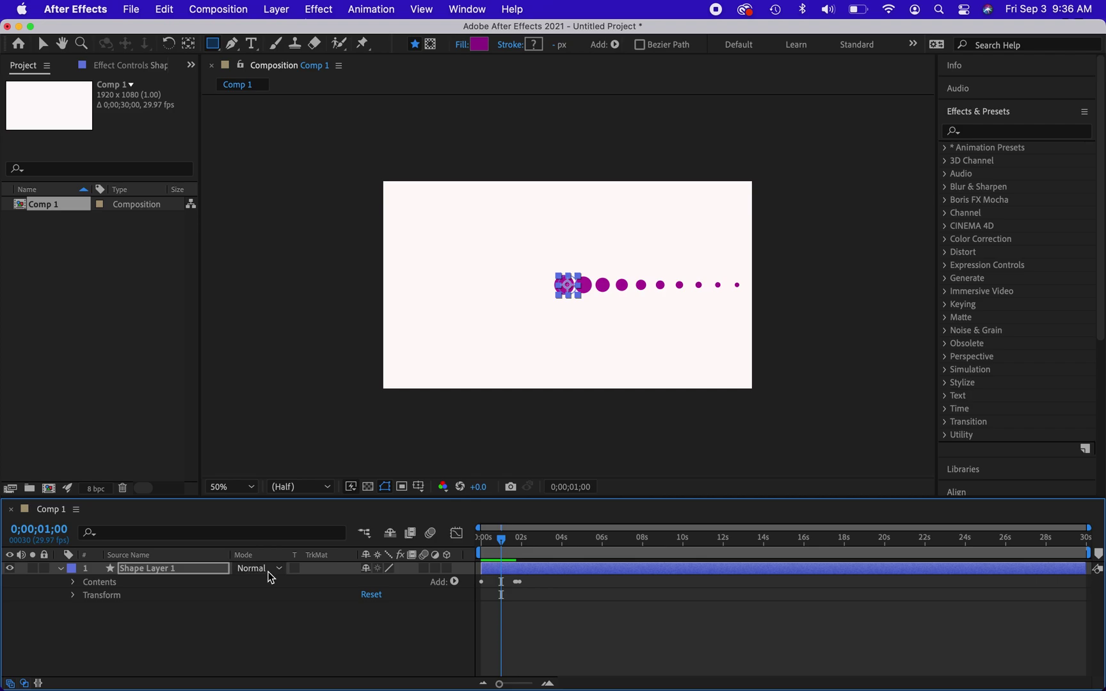
{"action": "left_click", "coordinate": [74, 582]}
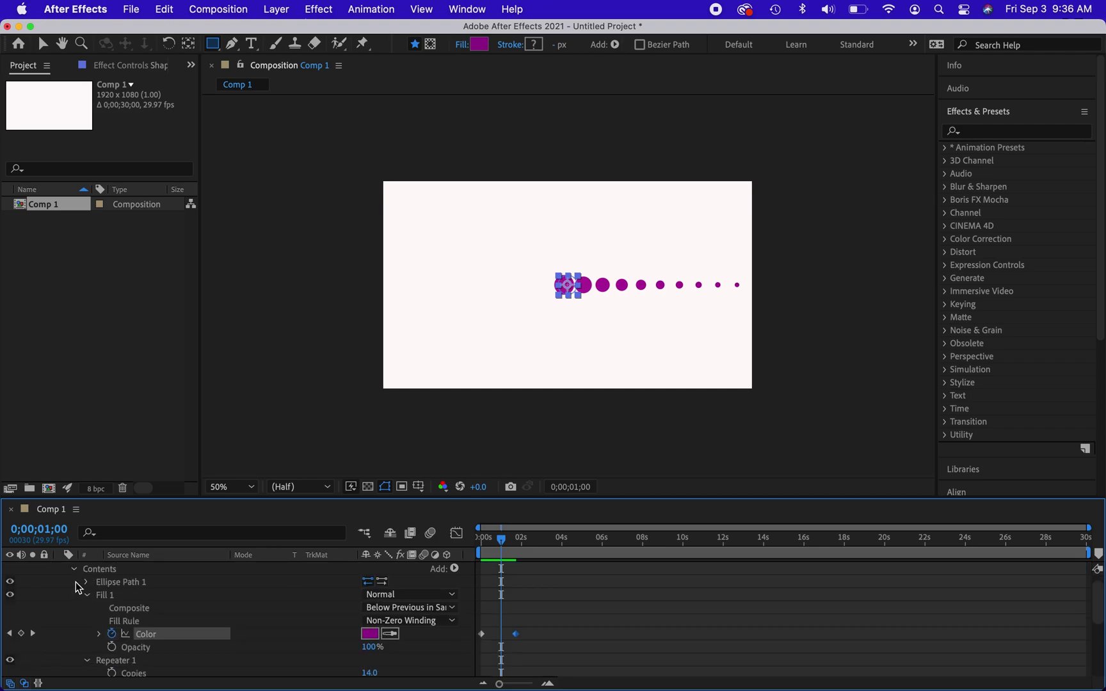
{"action": "left_click", "coordinate": [276, 8]}
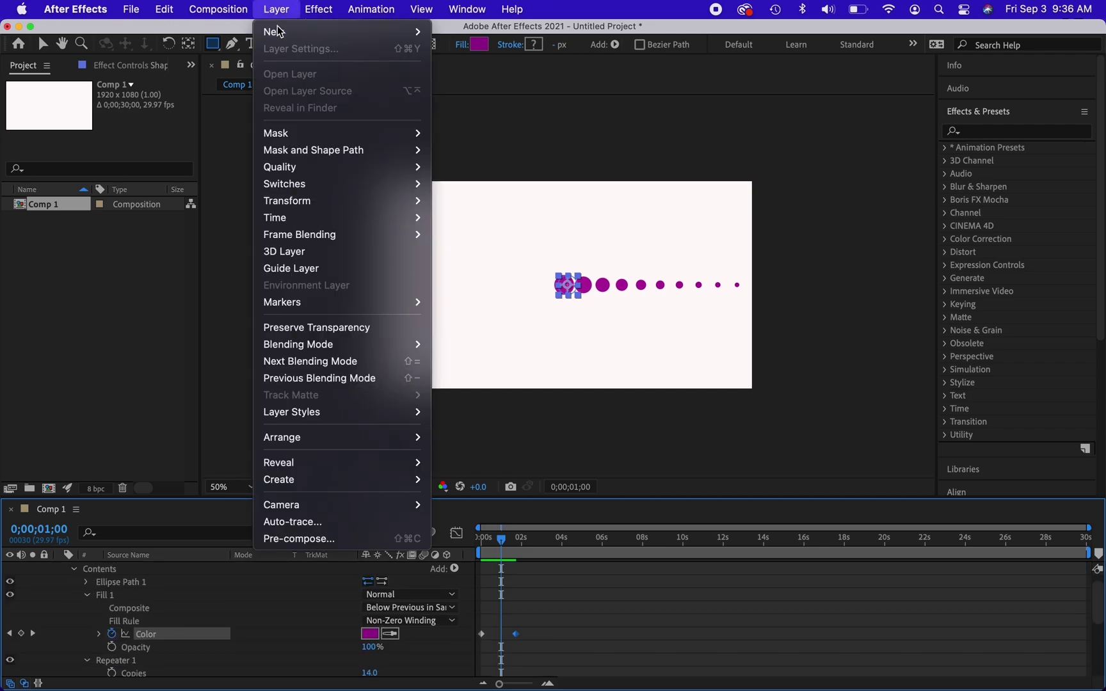
{"action": "mouse_move", "coordinate": [280, 35]}
{"action": "left_click", "coordinate": [455, 569]}
{"action": "left_click", "coordinate": [453, 569]}
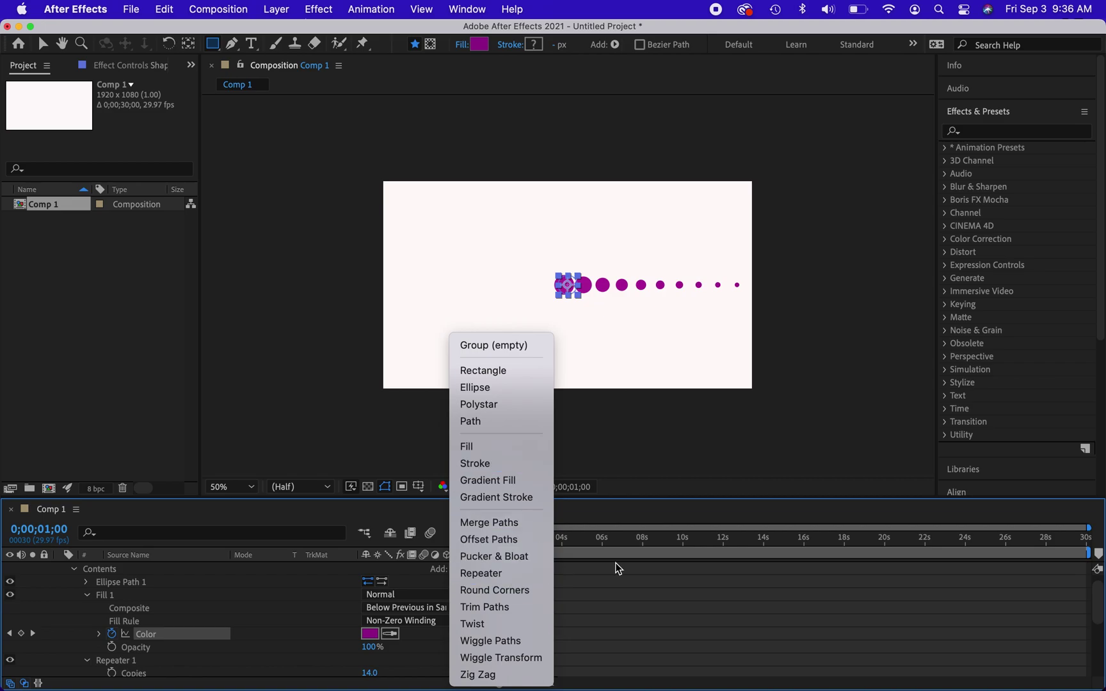
{"action": "left_click", "coordinate": [661, 430]}
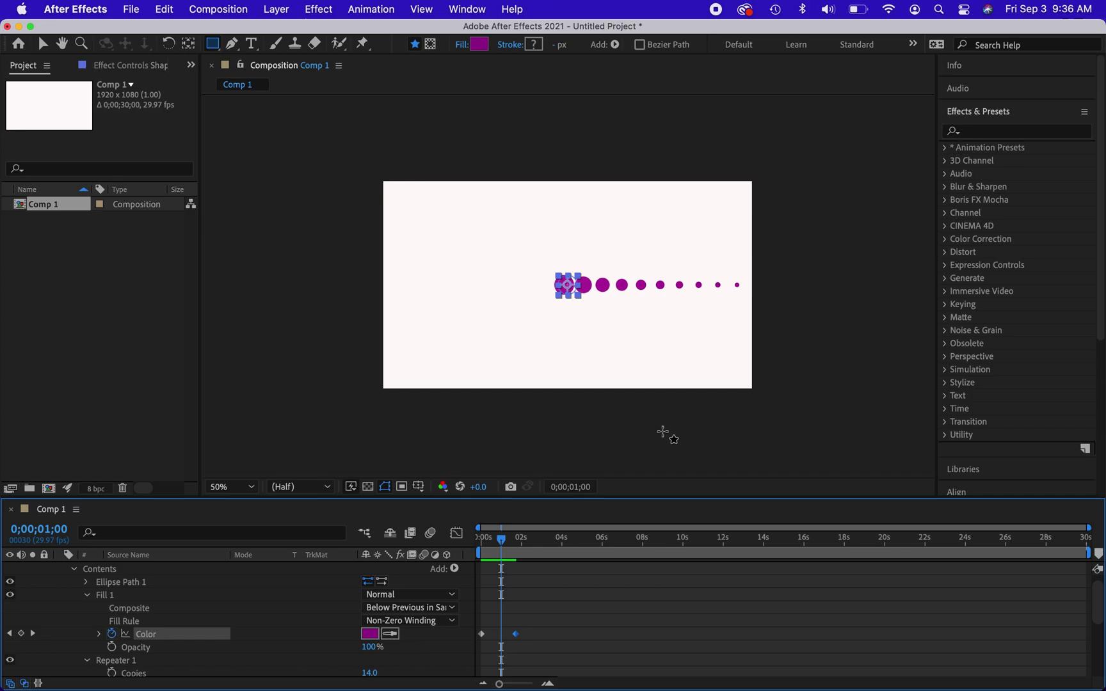